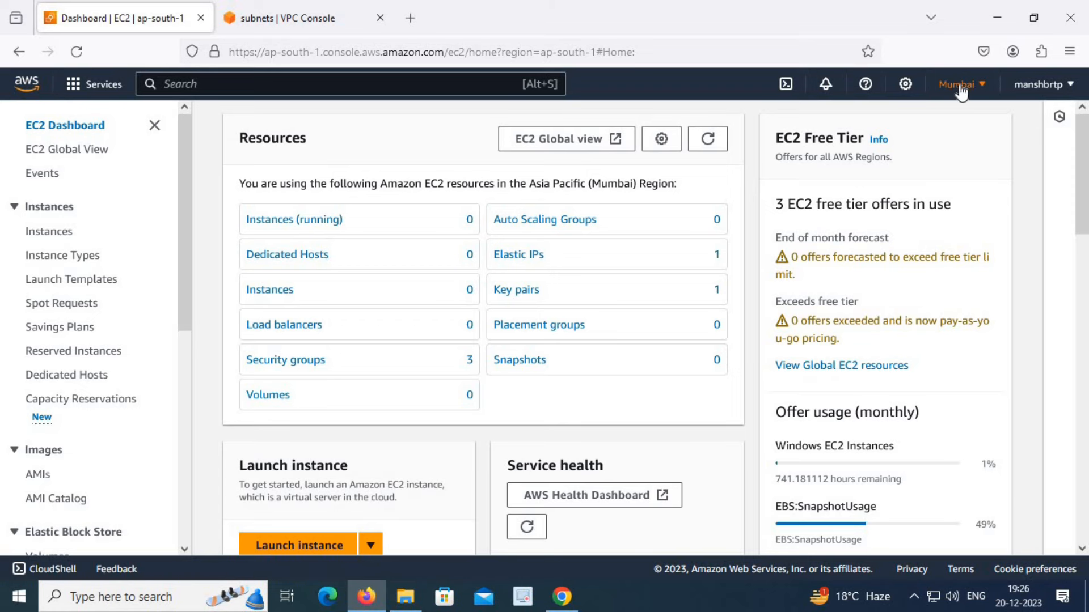
Step: Start launching a new EC2 instance and name it with the owner's first name followed by WebServer
left_click(58, 232)
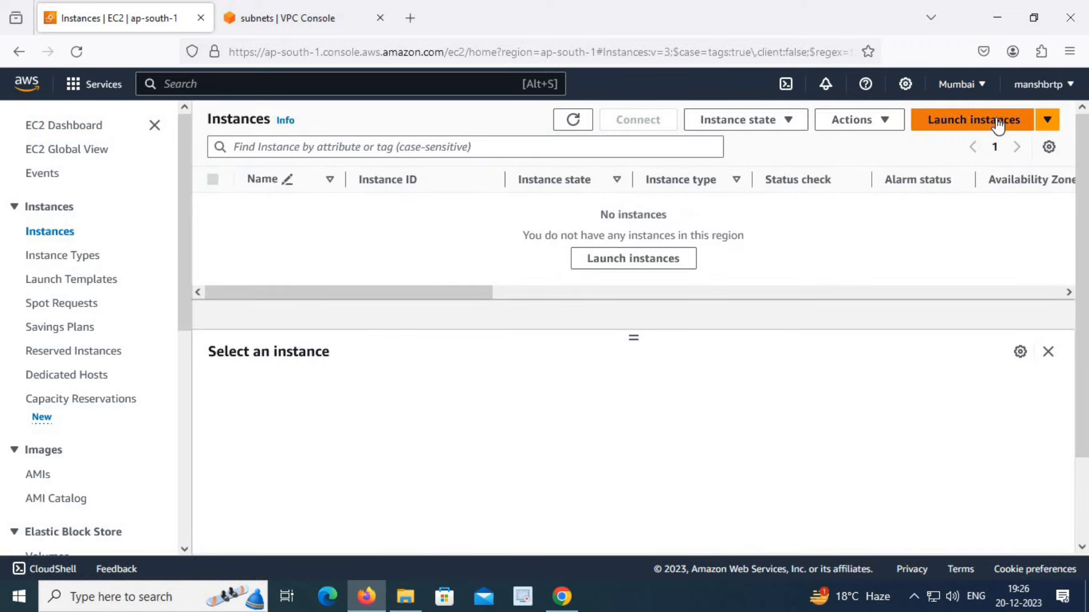
left_click(1050, 126)
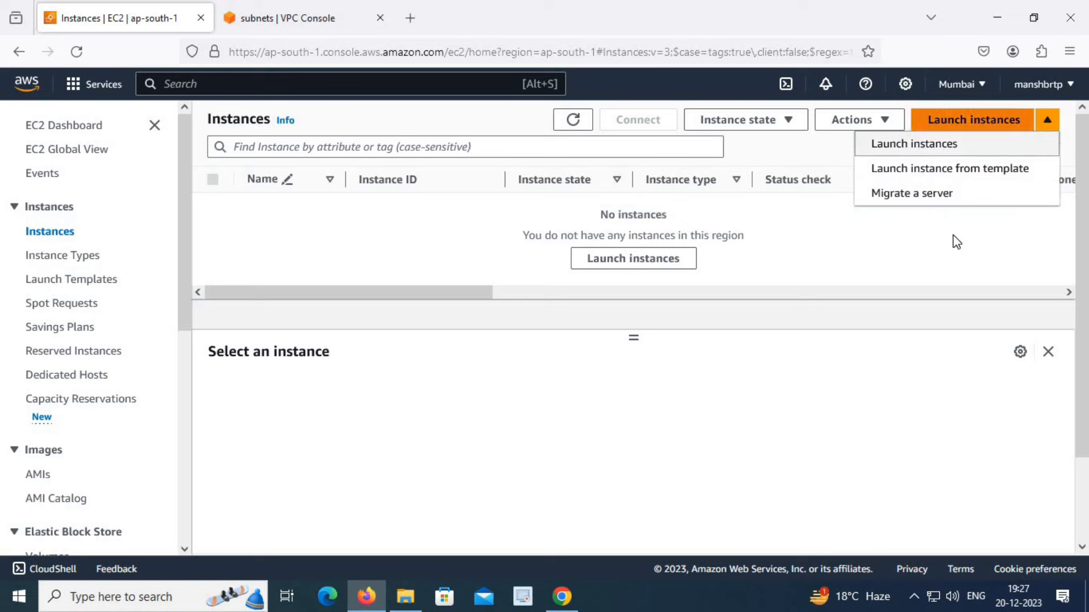
left_click(975, 121)
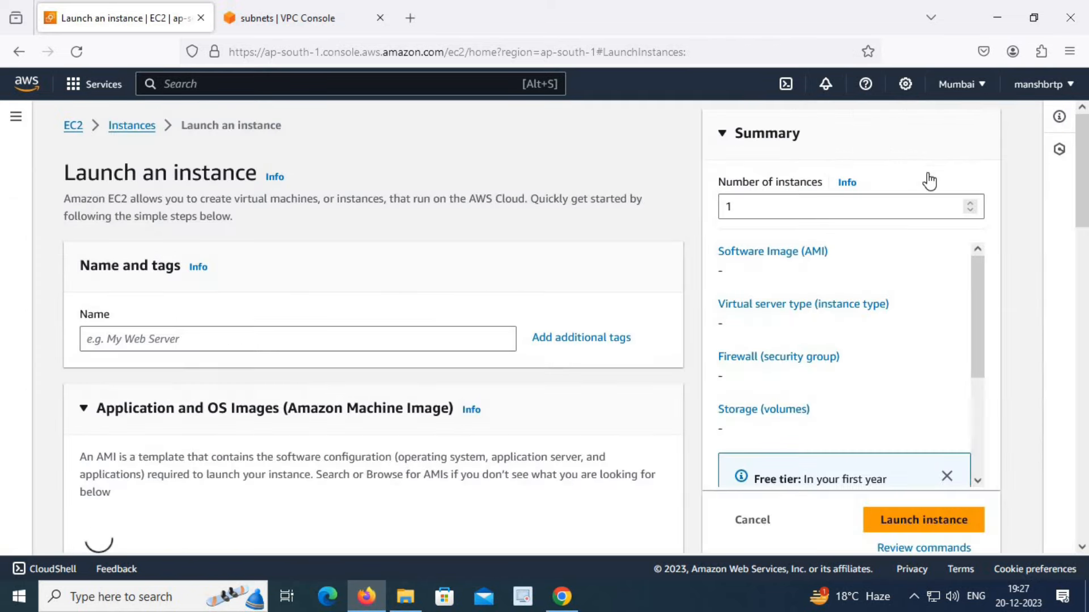
left_click(182, 339)
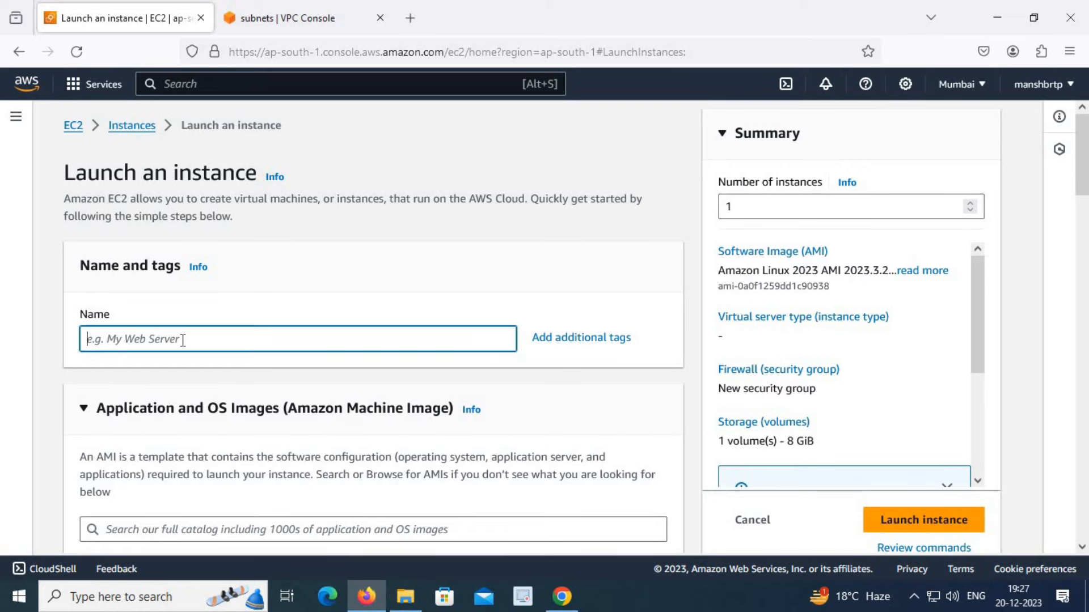
type("Manish")
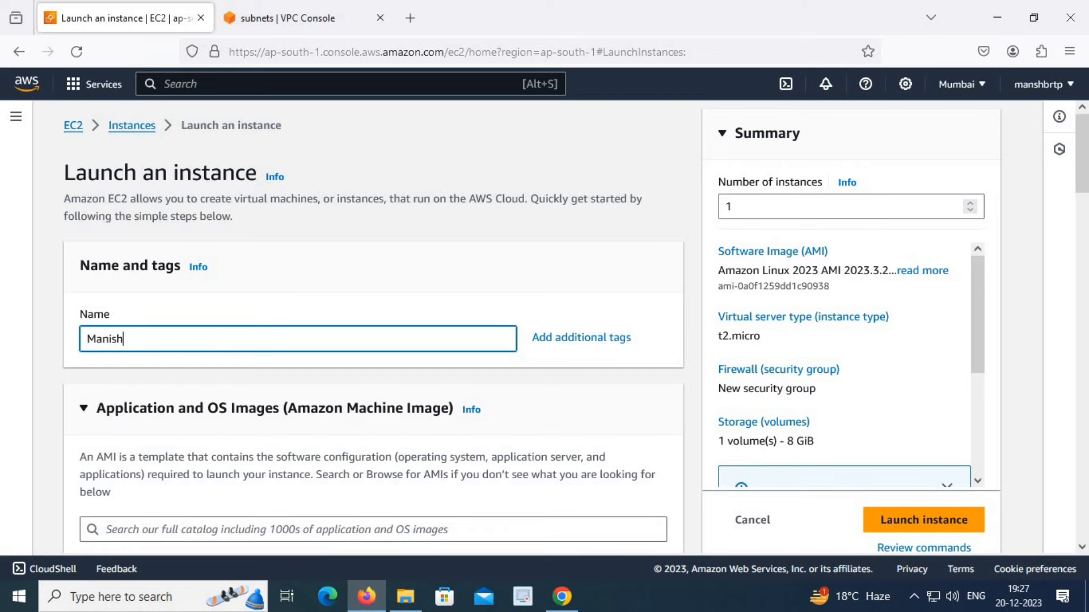
type("WebServer")
Step: Browse the full catalog of Amazon Machine Images and return to the launch form without choosing one
scroll(233, 294, "down", 3)
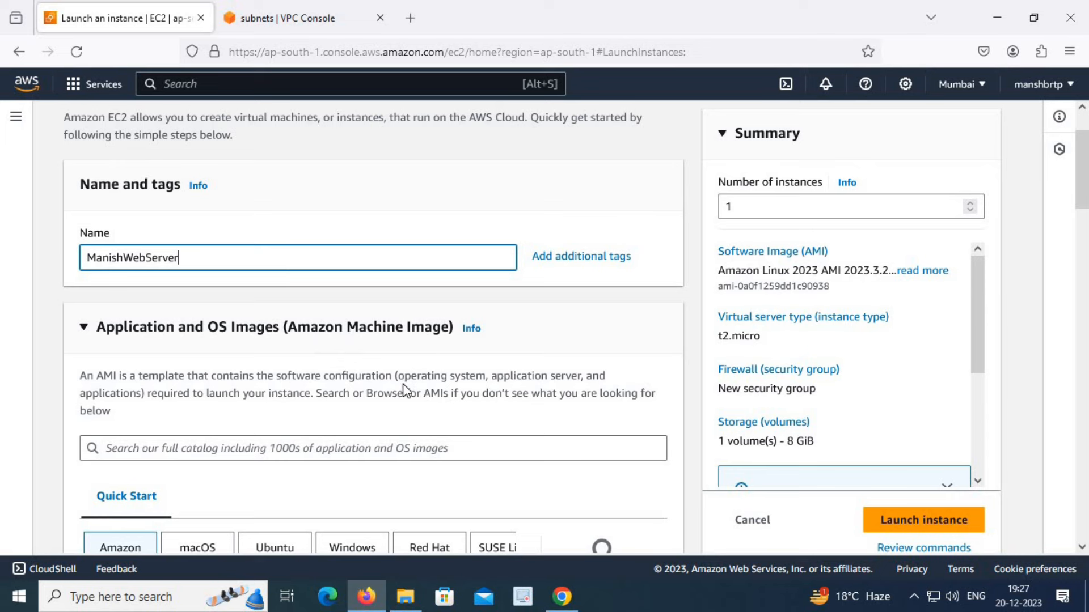
scroll(403, 381, "down", 3)
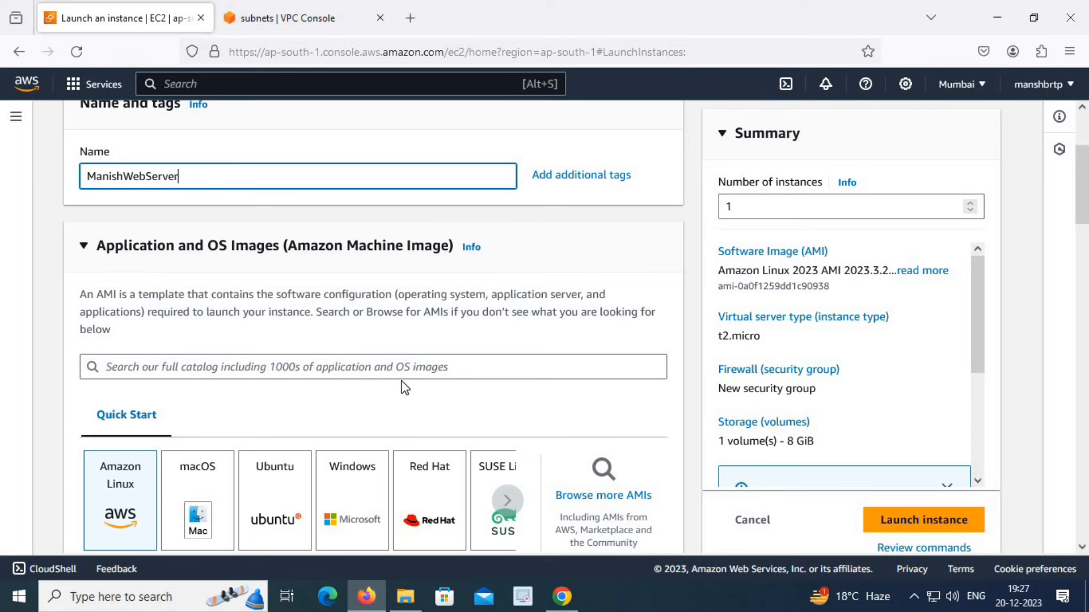
scroll(403, 387, "down", 6)
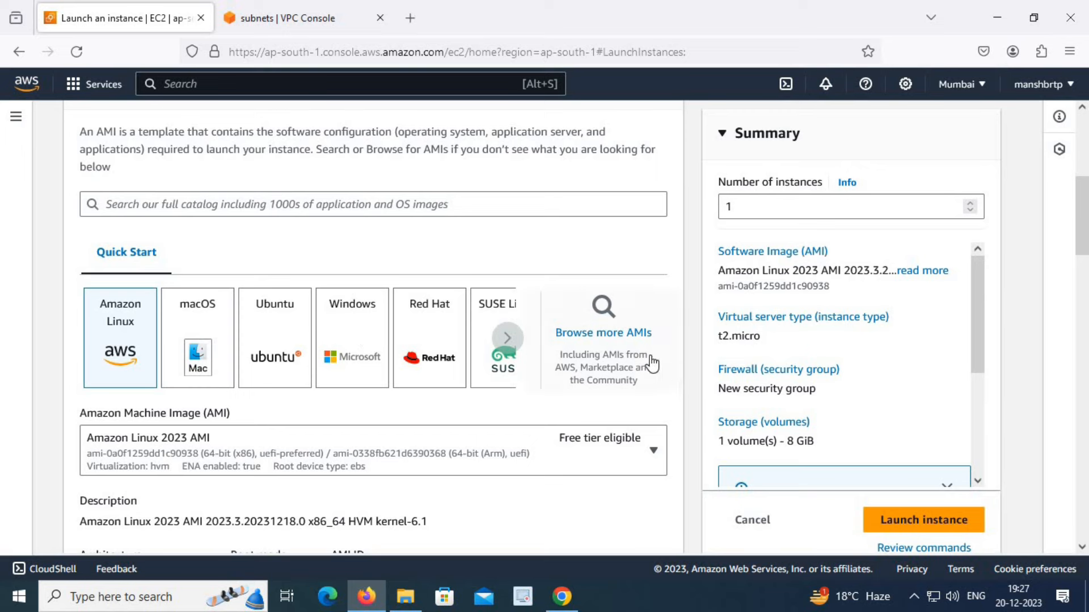
left_click(590, 338)
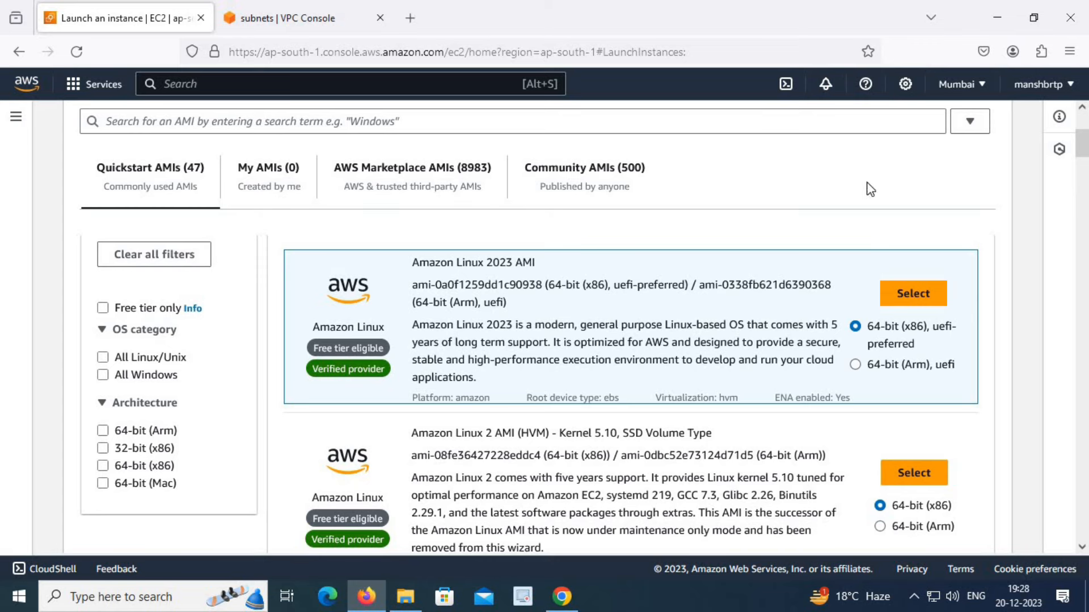
scroll(964, 238, "up", 3)
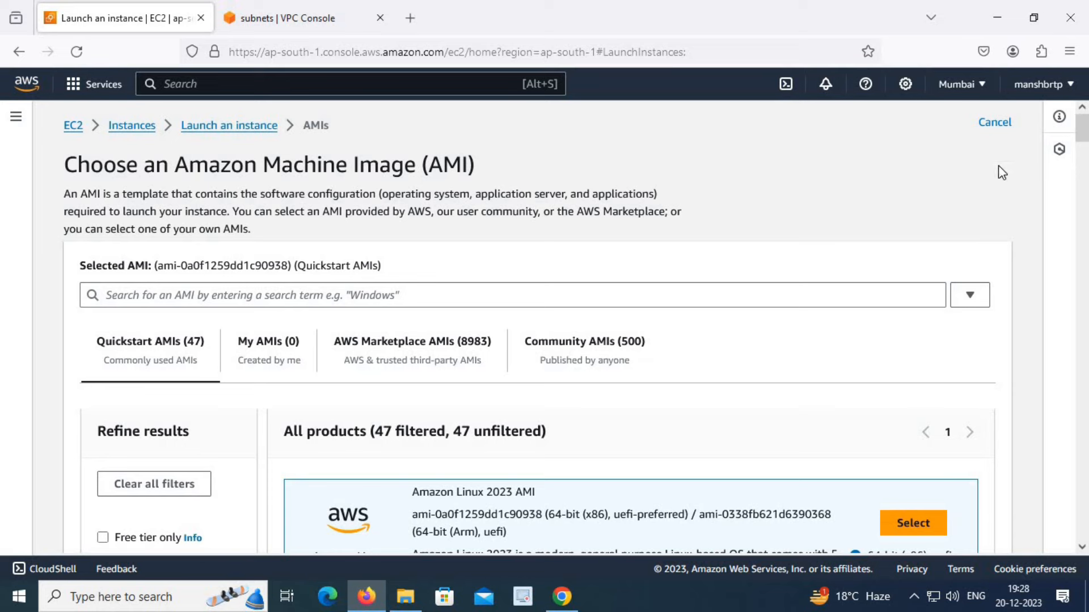
left_click(1006, 129)
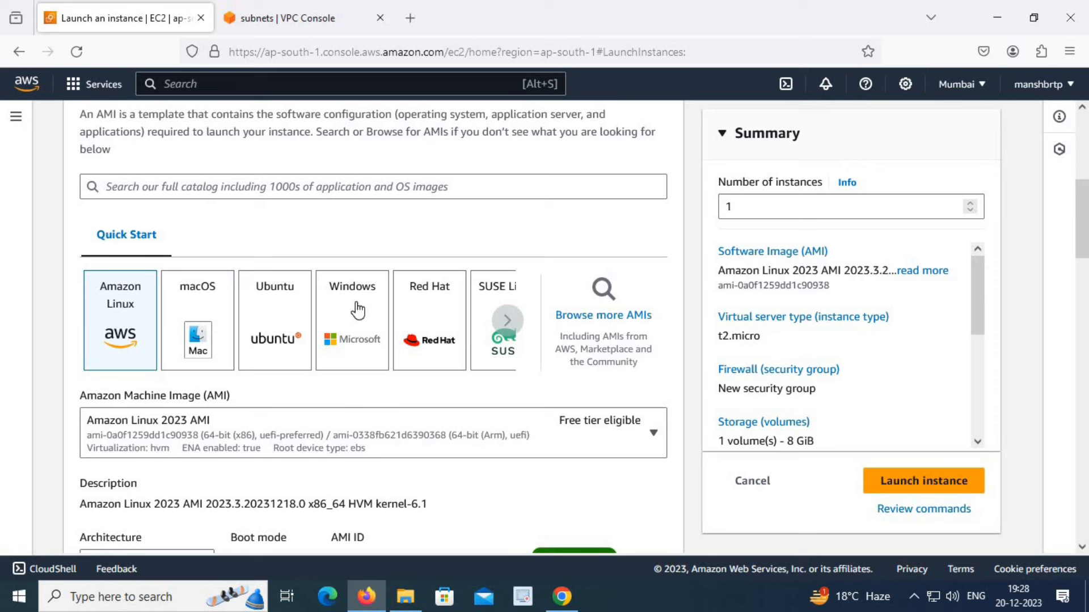
Step: Choose the Windows quick-start image and review its available versions, keeping Microsoft Windows Server 2022 Base
left_click(357, 310)
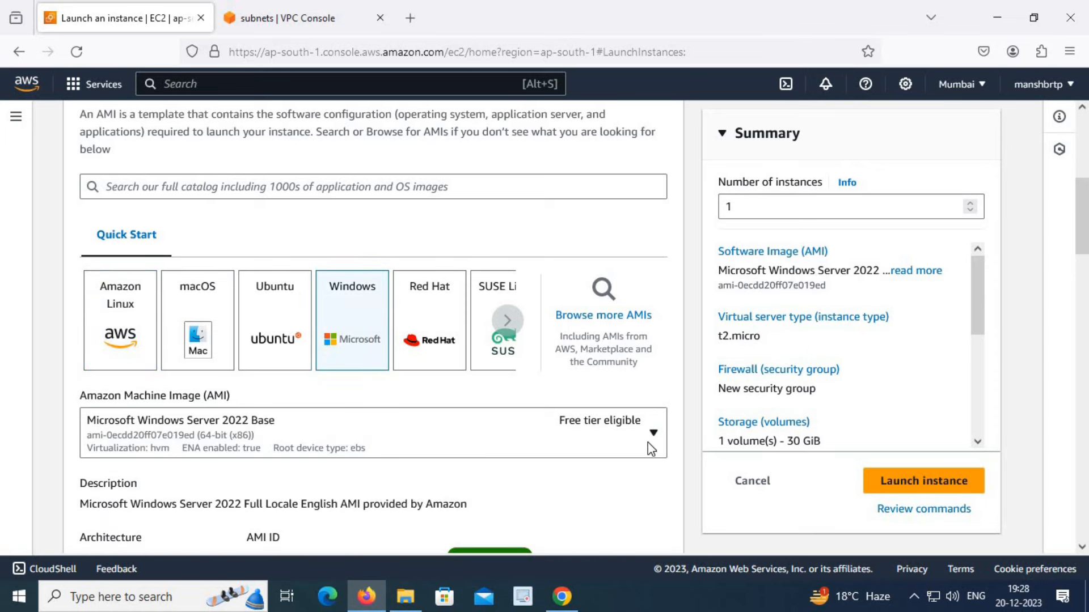
scroll(571, 401, "down", 3)
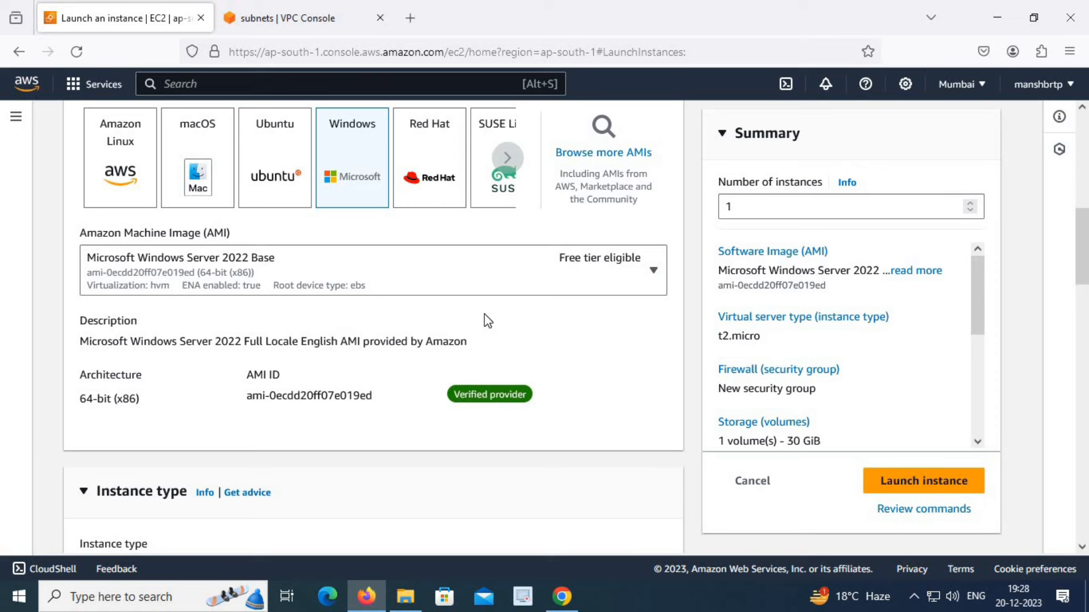
left_click(657, 275)
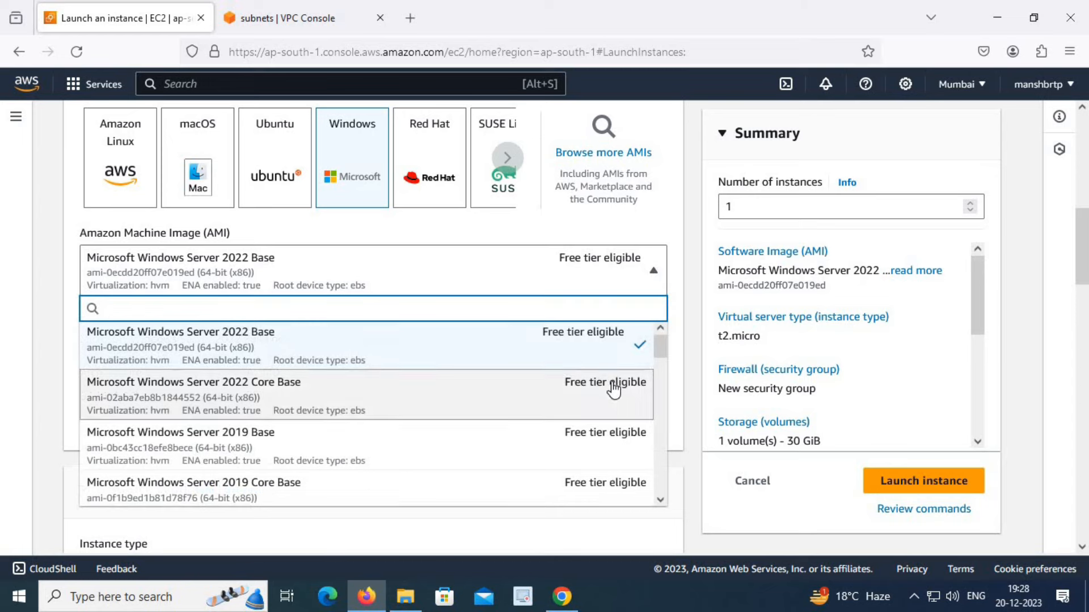
scroll(614, 390, "down", 5)
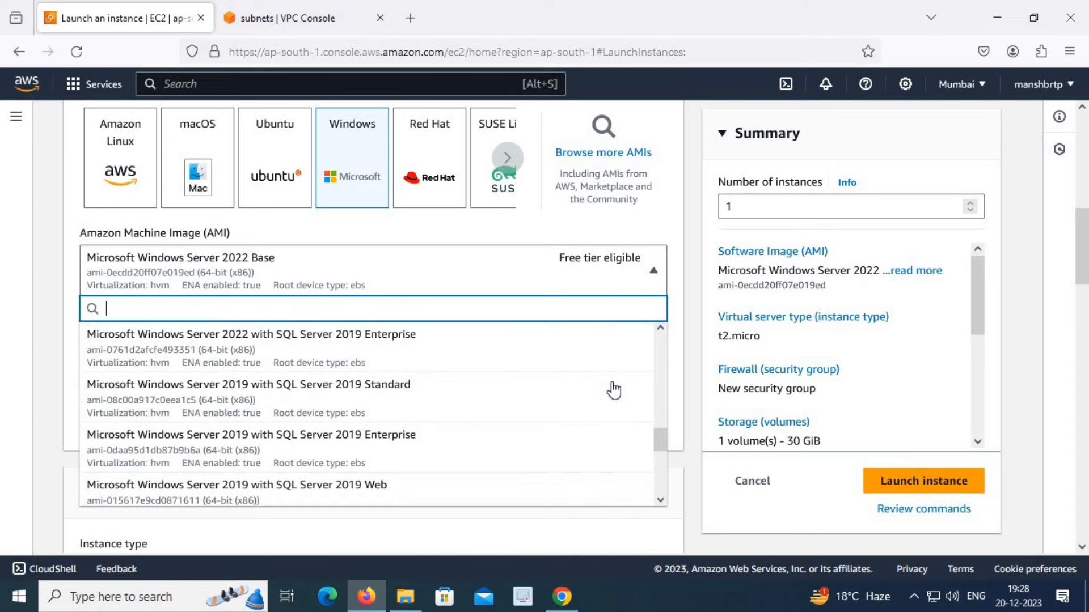
scroll(611, 390, "down", 5)
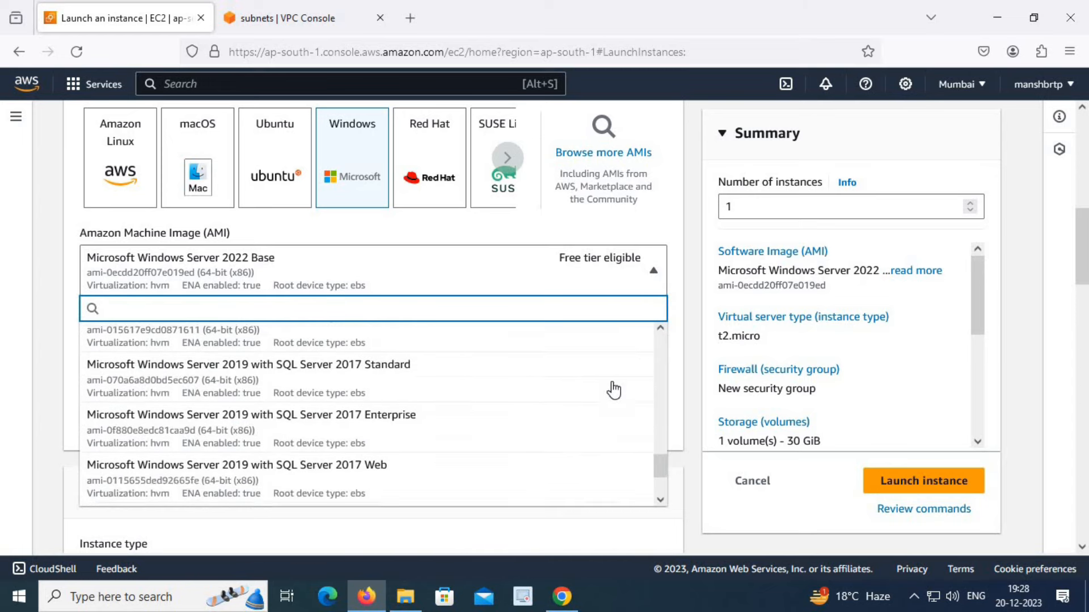
left_click(39, 297)
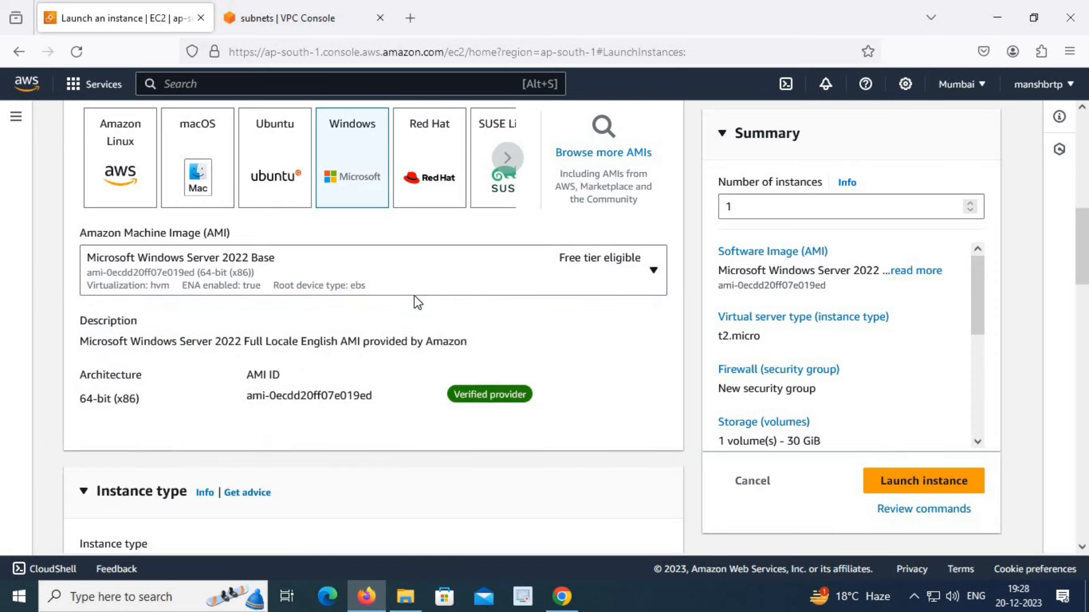
Step: Examine the instance type comparison for vCPUs, memory and network performance, and return to the launch form
scroll(414, 295, "down", 1)
scroll(419, 304, "down", 5)
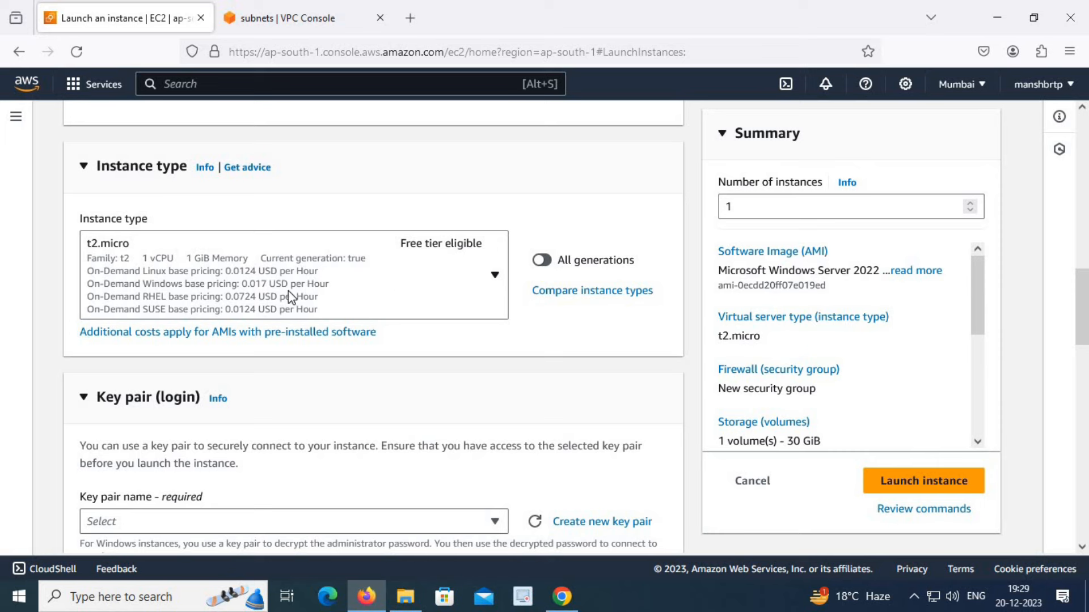
left_click(606, 292)
scroll(560, 412, "down", 3)
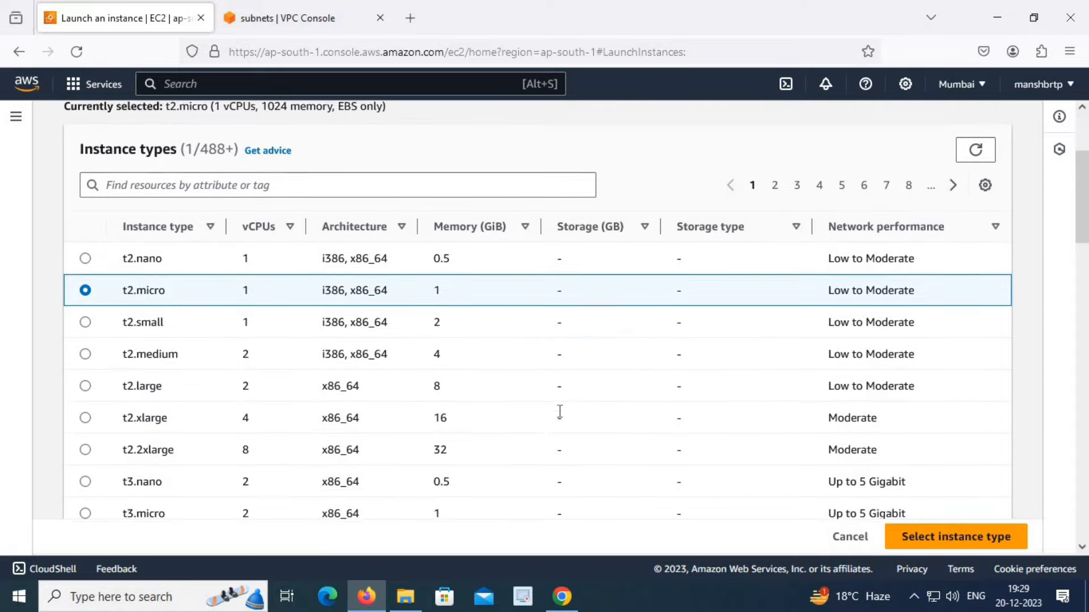
scroll(560, 412, "down", 3)
scroll(537, 389, "up", 3)
scroll(513, 369, "down", 10)
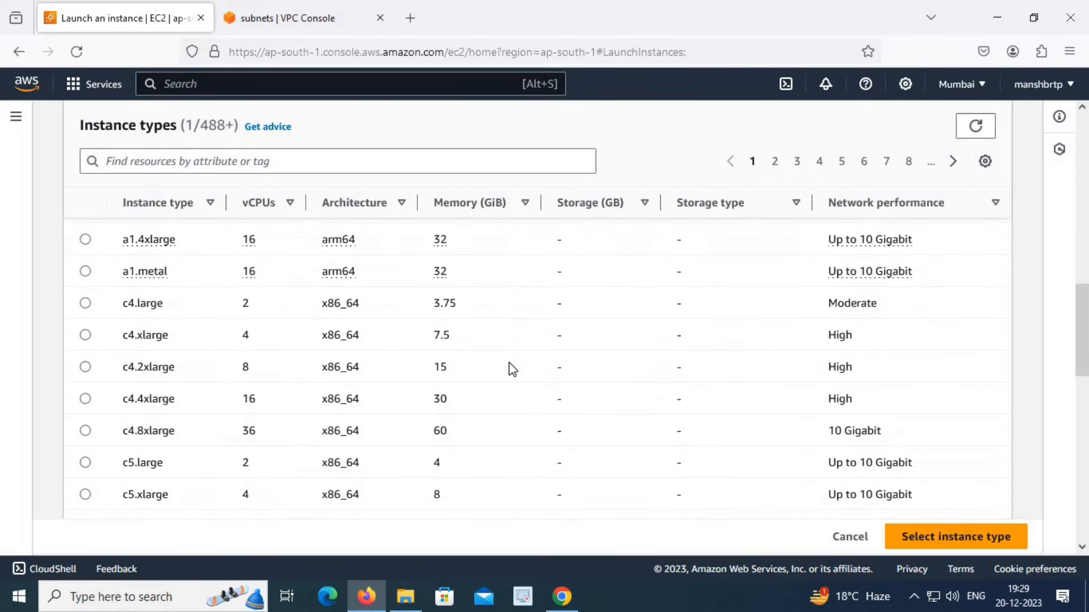
scroll(512, 369, "down", 4)
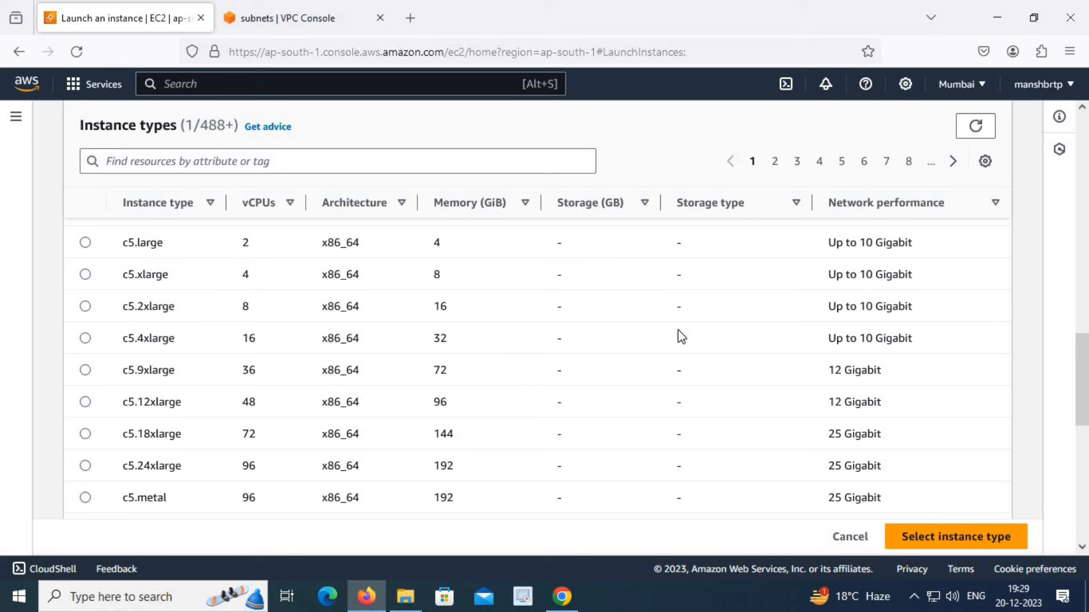
scroll(911, 324, "up", 7)
scroll(909, 320, "up", 5)
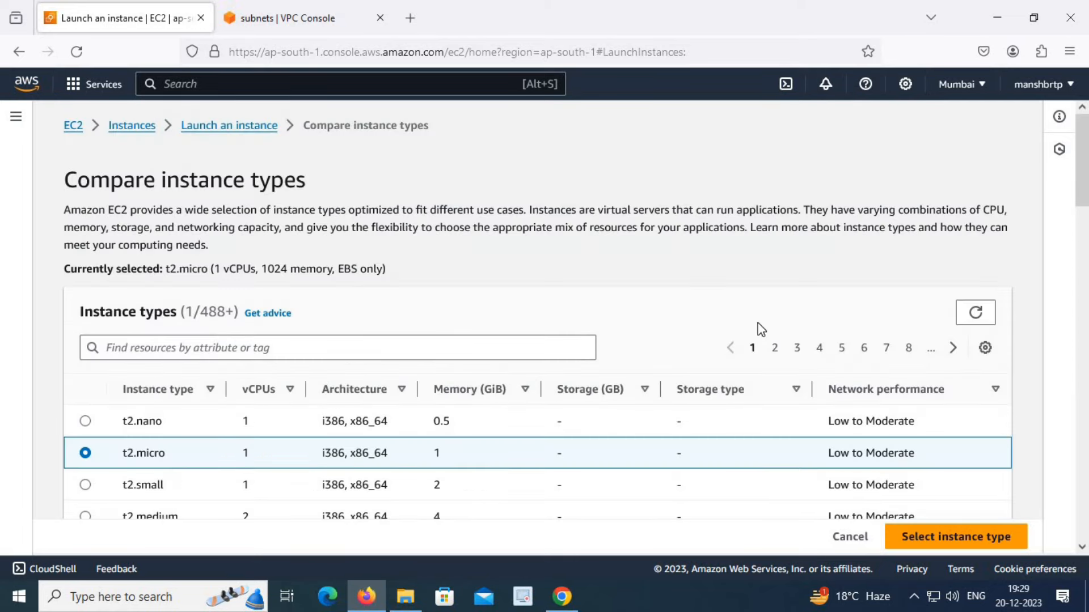
left_click(228, 127)
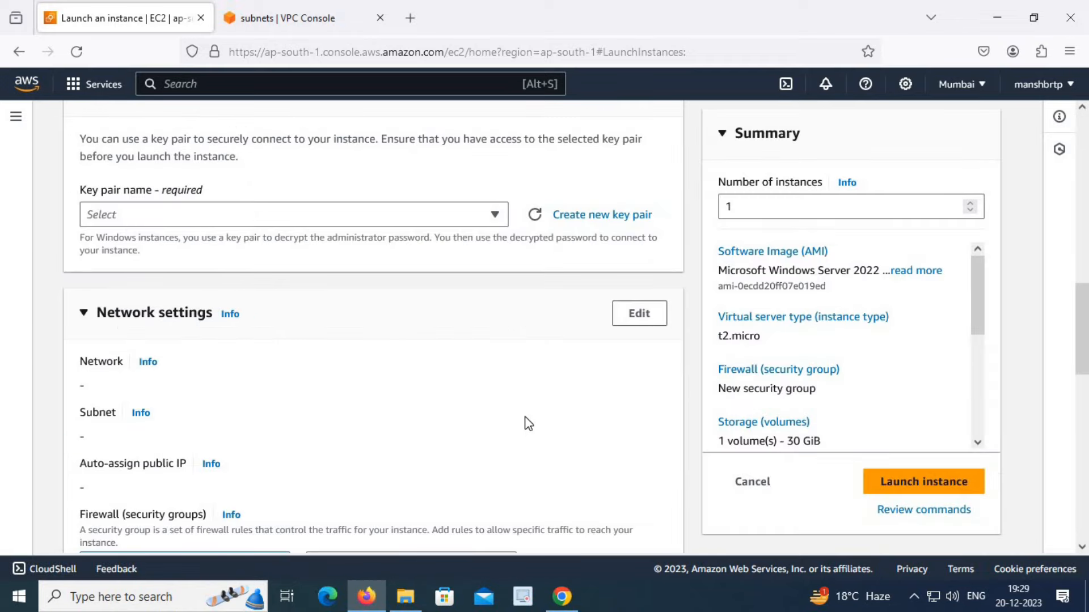
Step: Create an RSA key pair named WindowsEC2 in .pem format for logging in to the instance
scroll(521, 417, "down", 3)
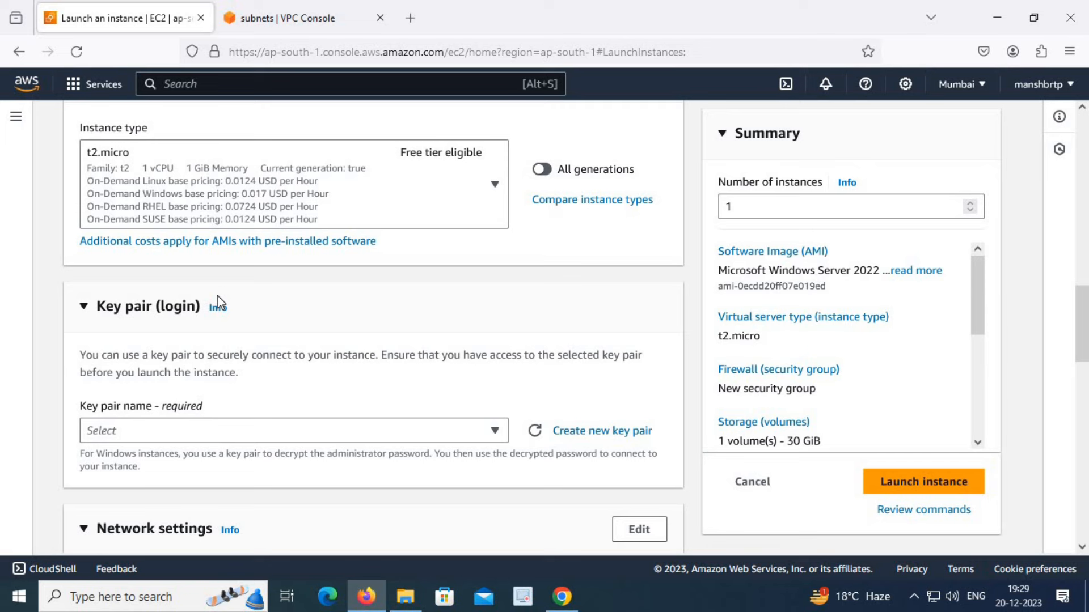
left_click(631, 433)
left_click(400, 222)
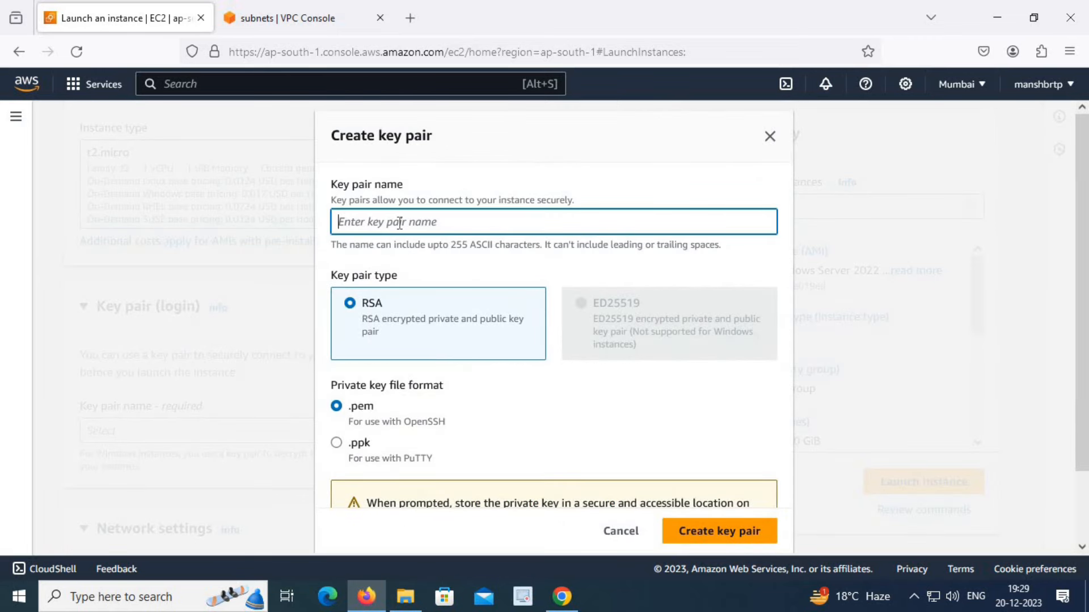
type("WindowsEC2")
scroll(621, 330, "down", 2)
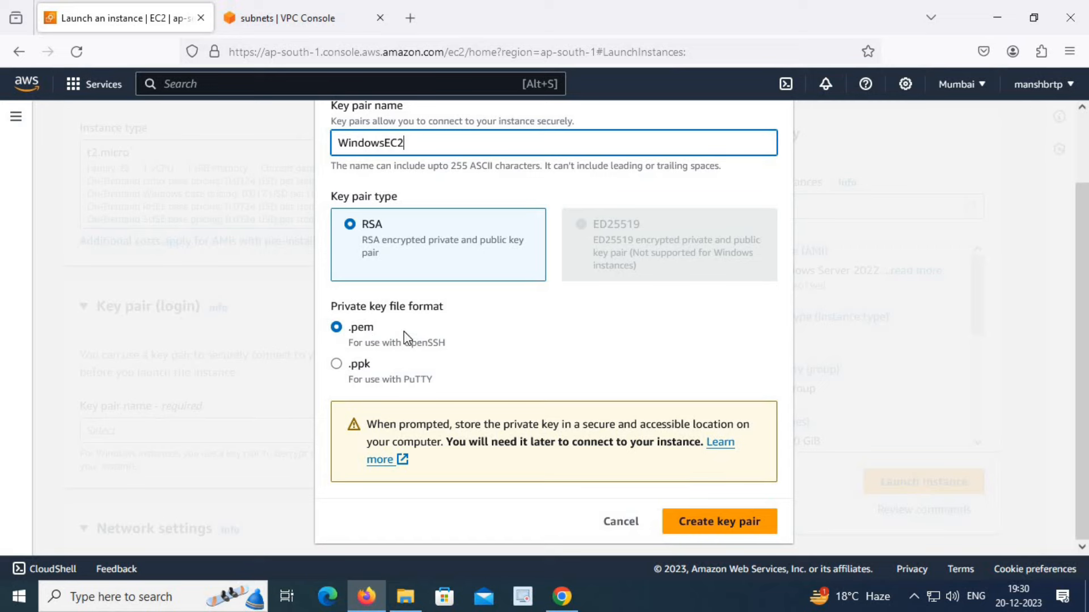
left_click(735, 523)
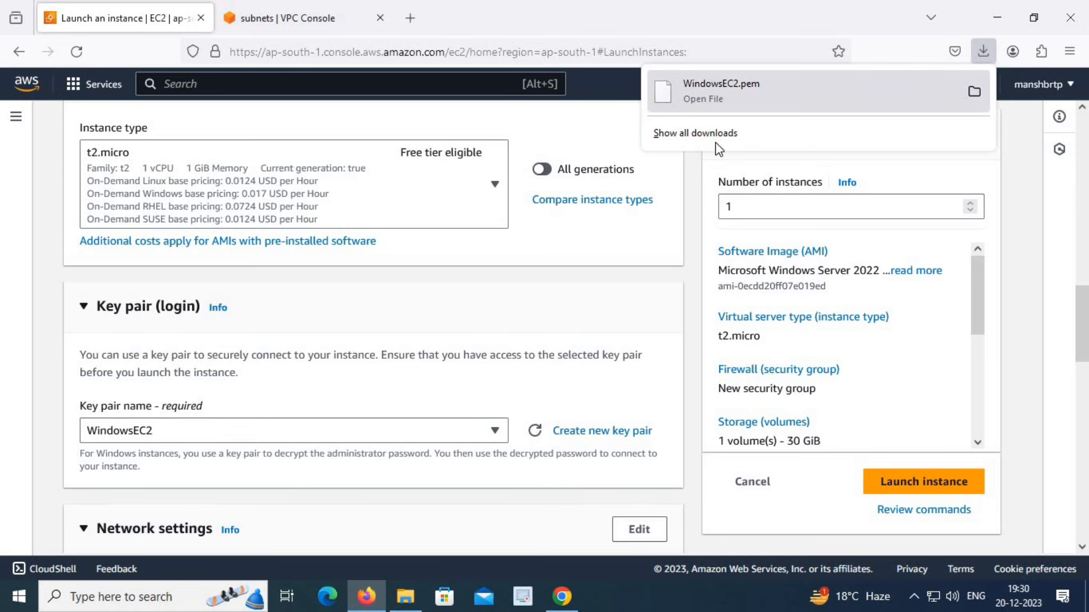
left_click(659, 360)
Step: Edit the network settings to use the custom 192.168.0.0/16 VPC and its public subnet 192.168.1.0/24
scroll(659, 361, "down", 5)
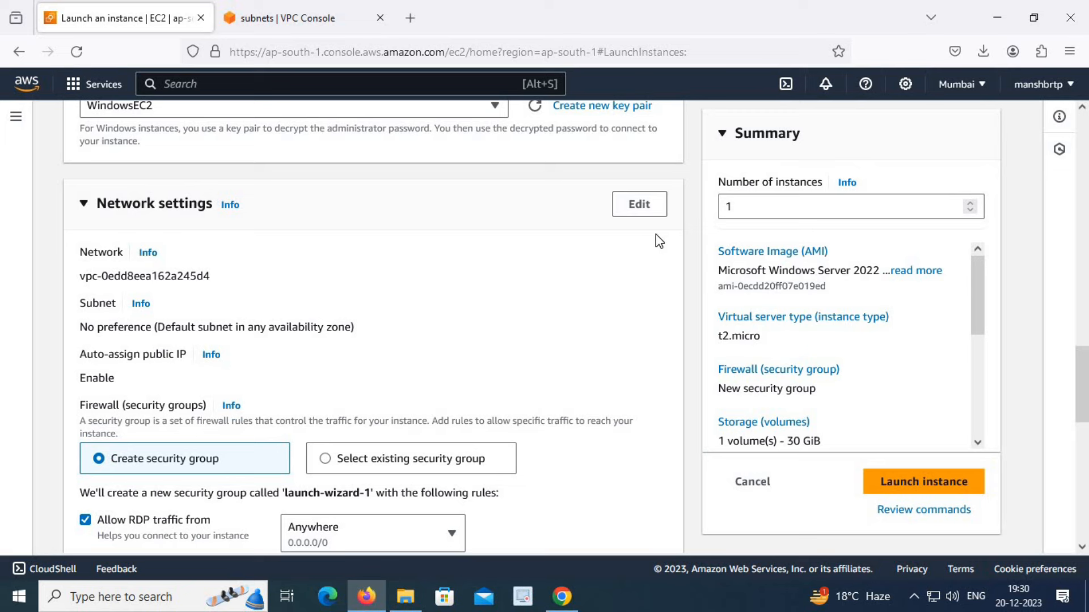
left_click(640, 206)
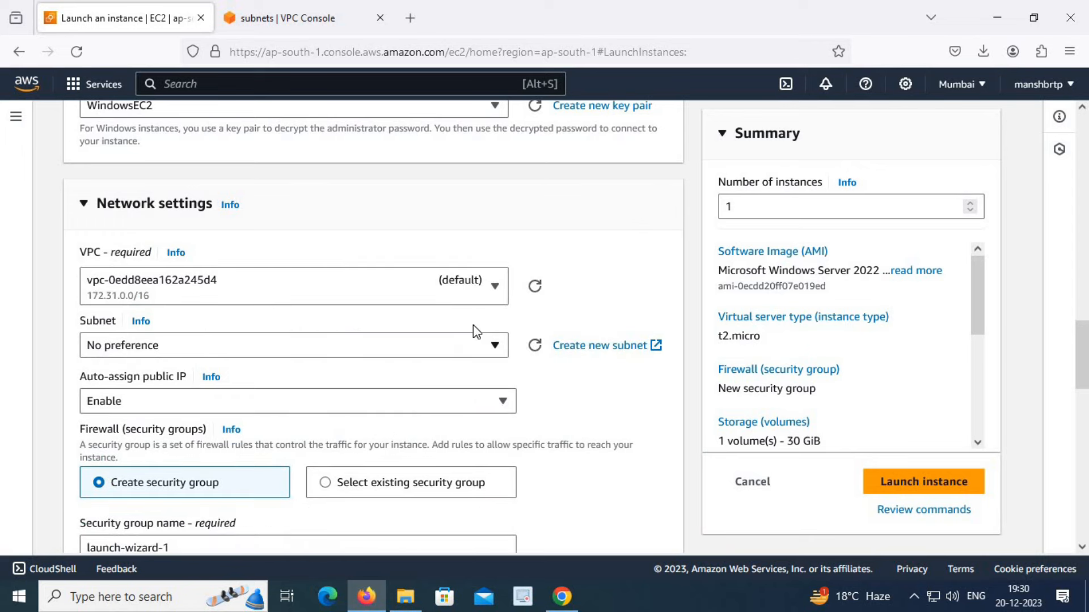
left_click(495, 292)
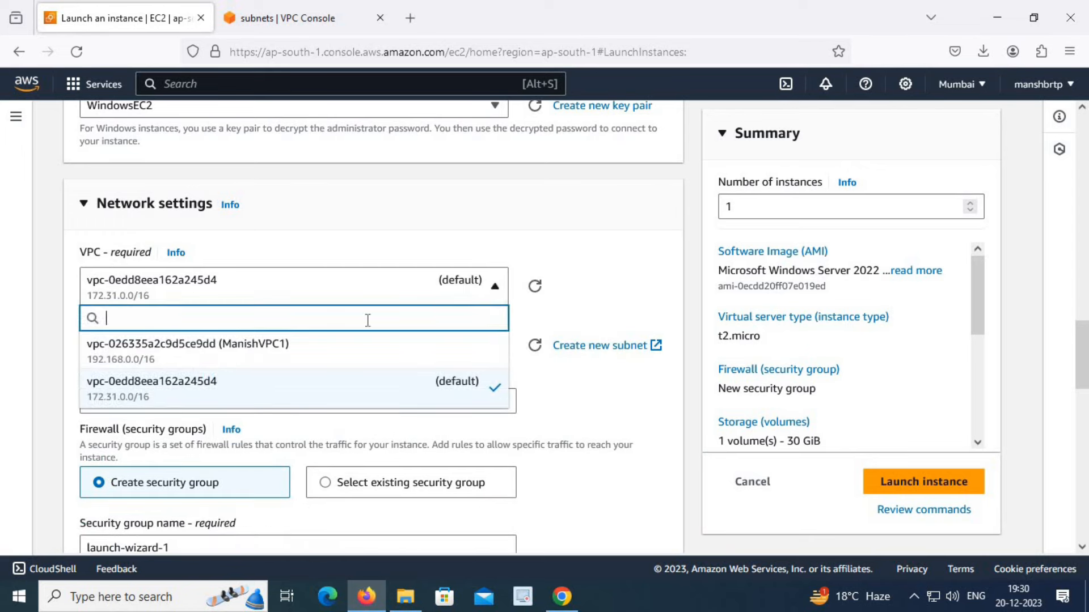
left_click(205, 362)
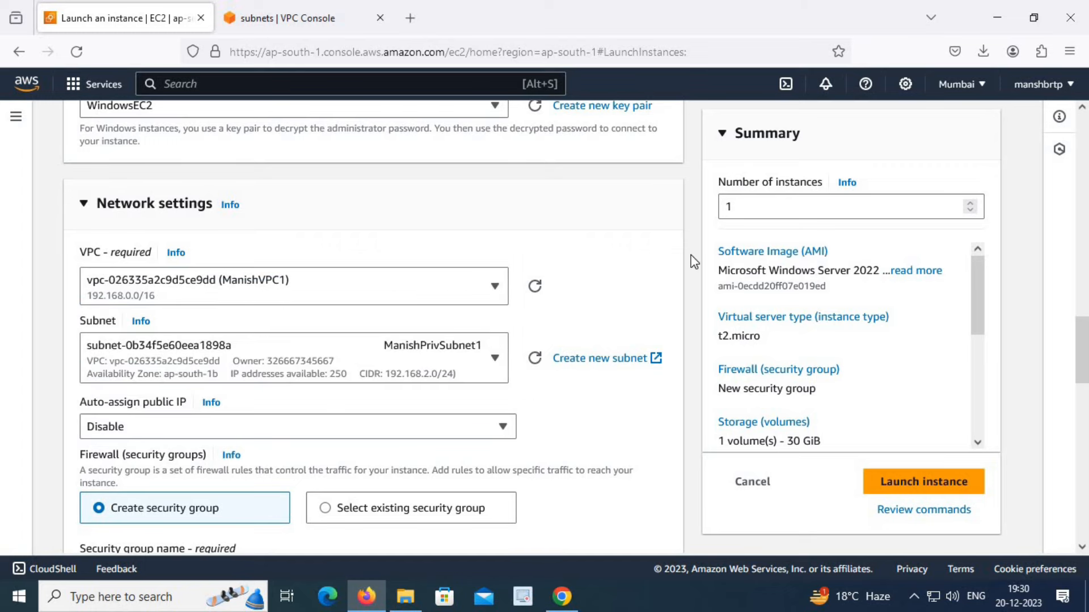
scroll(617, 282, "down", 2)
left_click(495, 281)
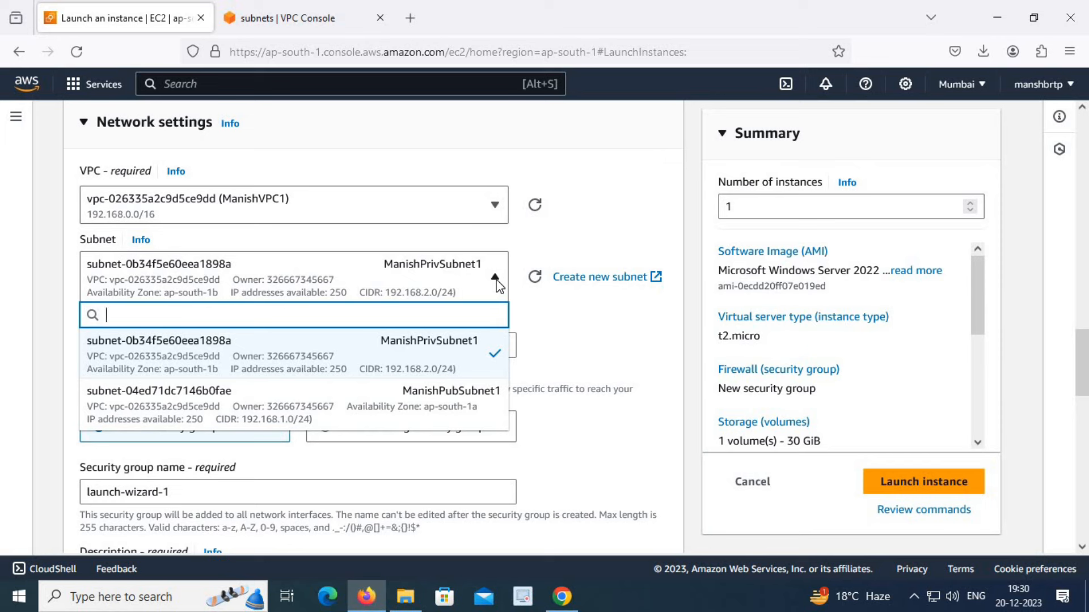
left_click(432, 397)
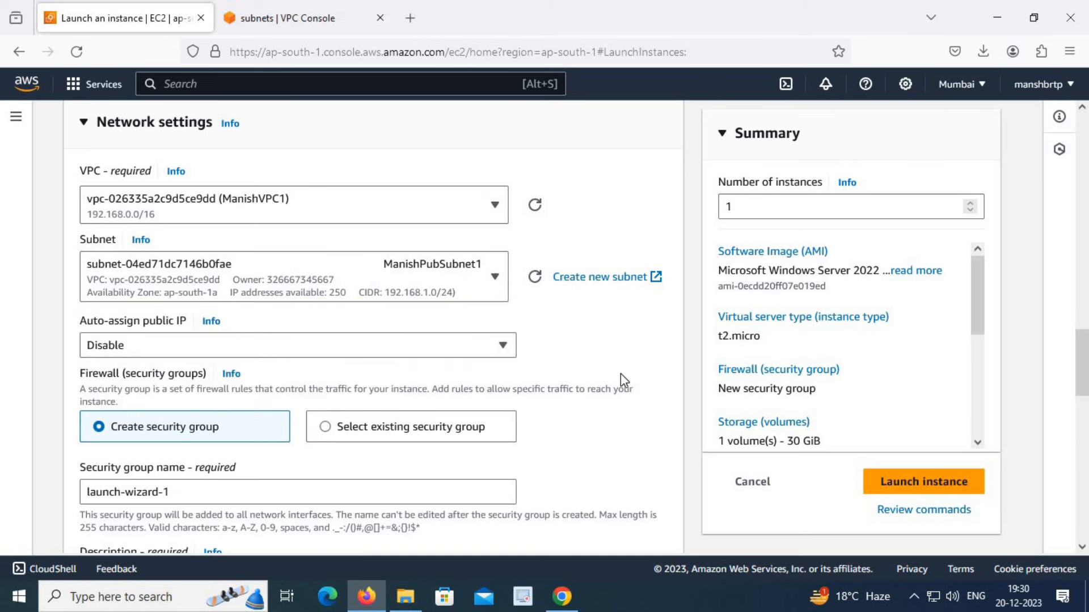
Step: Enable automatic public IP assignment for the instance
scroll(621, 373, "down", 2)
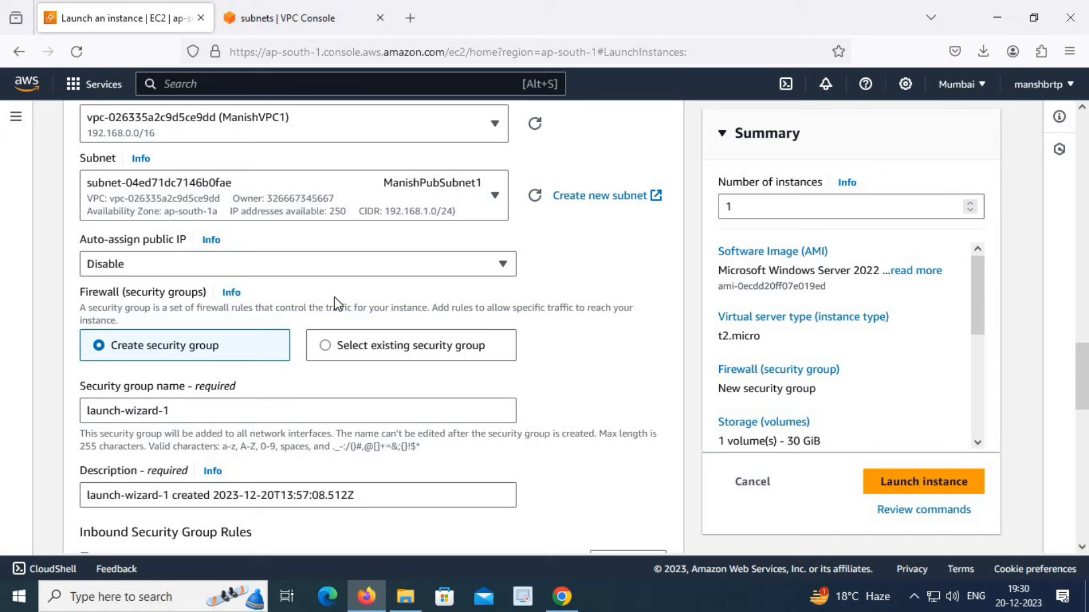
left_click(502, 265)
left_click(393, 297)
Step: Name the new security group WebServerSecGrp
left_click_drag(189, 415, 41, 424)
type("WebSe")
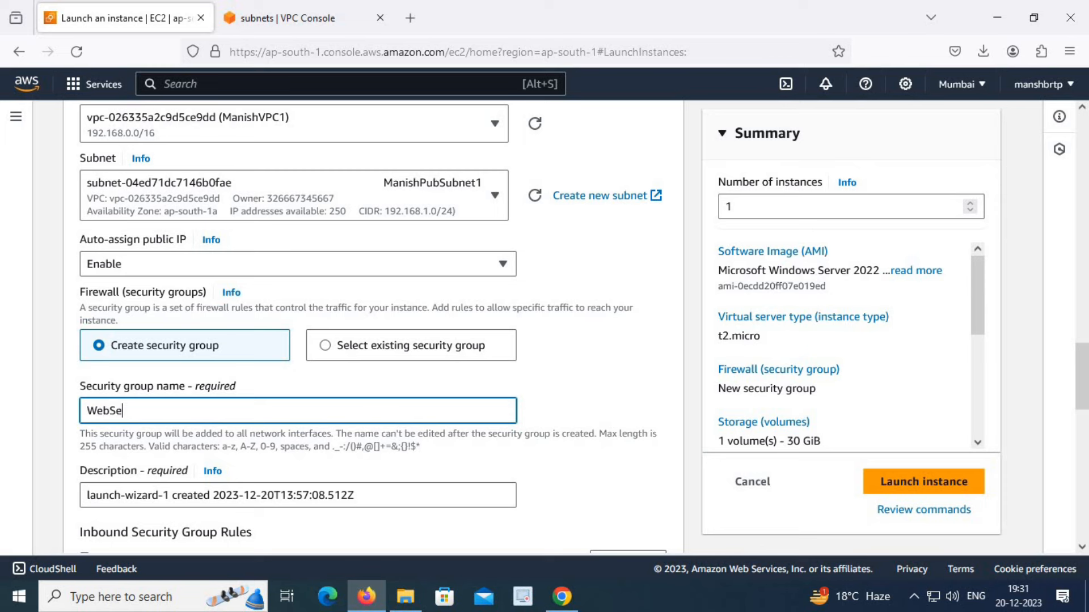
type("rverSecGrp")
Step: Restrict the inbound RDP rule's source type to My IP
scroll(376, 381, "down", 3)
scroll(379, 381, "down", 3)
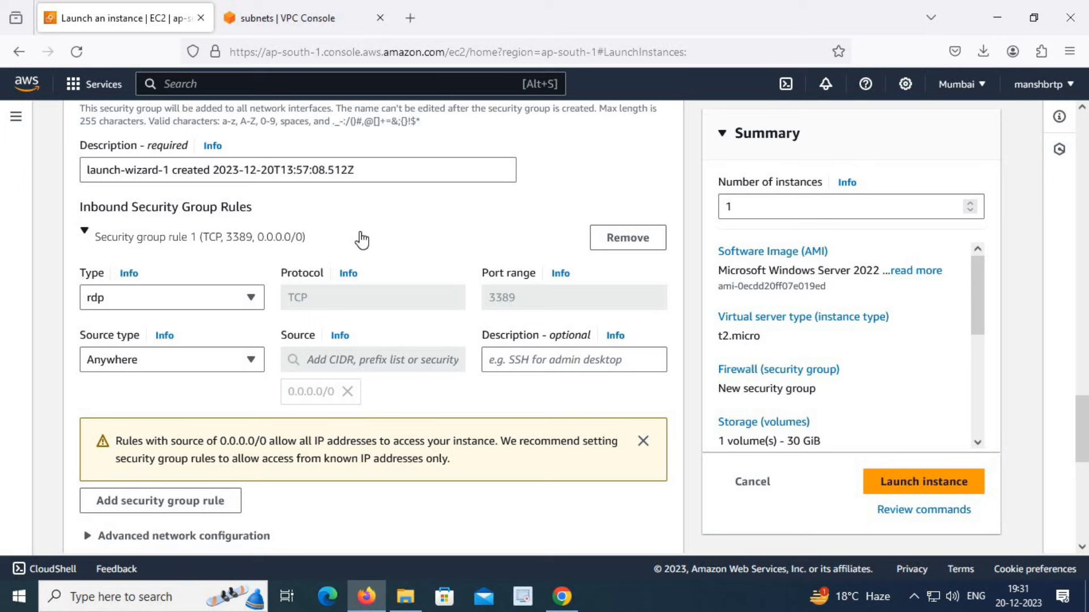
left_click(251, 361)
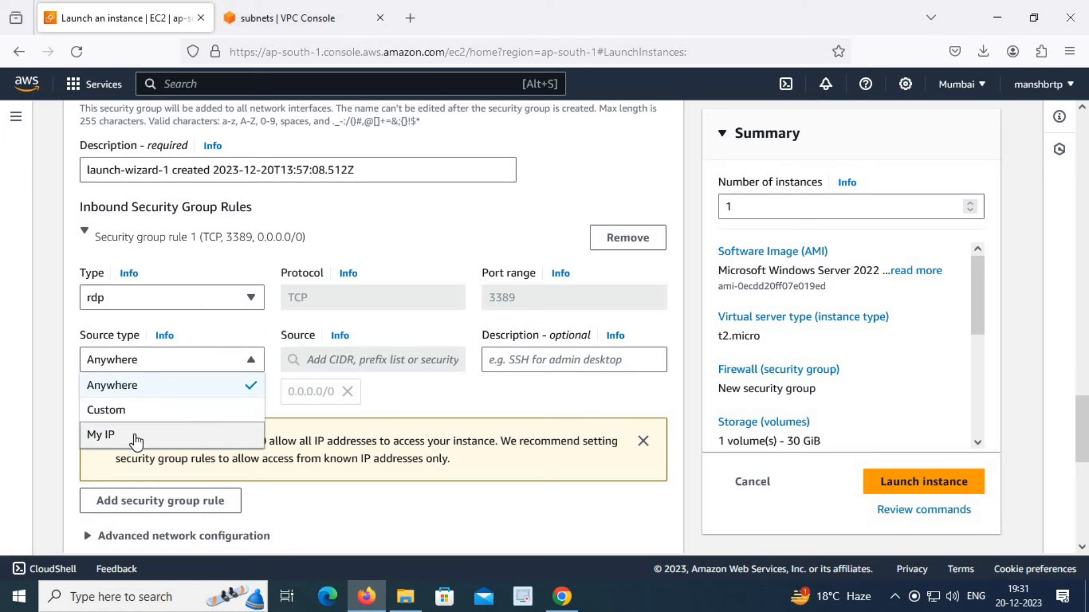
left_click(135, 439)
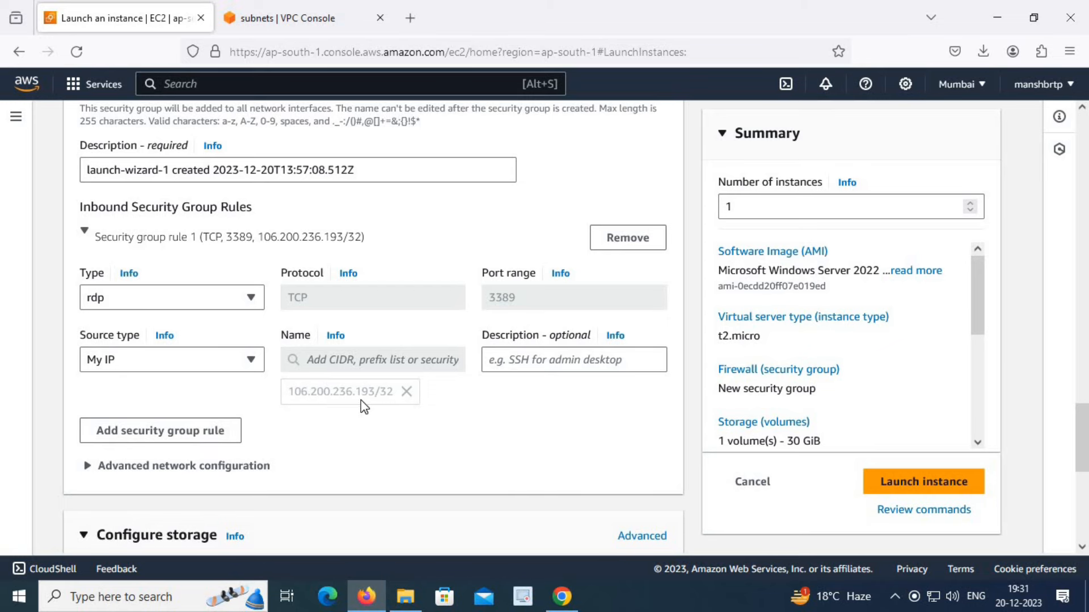
Step: Look up the computer's public IPv4 address on whatismyipaddress.com and compare it with the RDP rule's source address
left_click(410, 18)
type("what is my i")
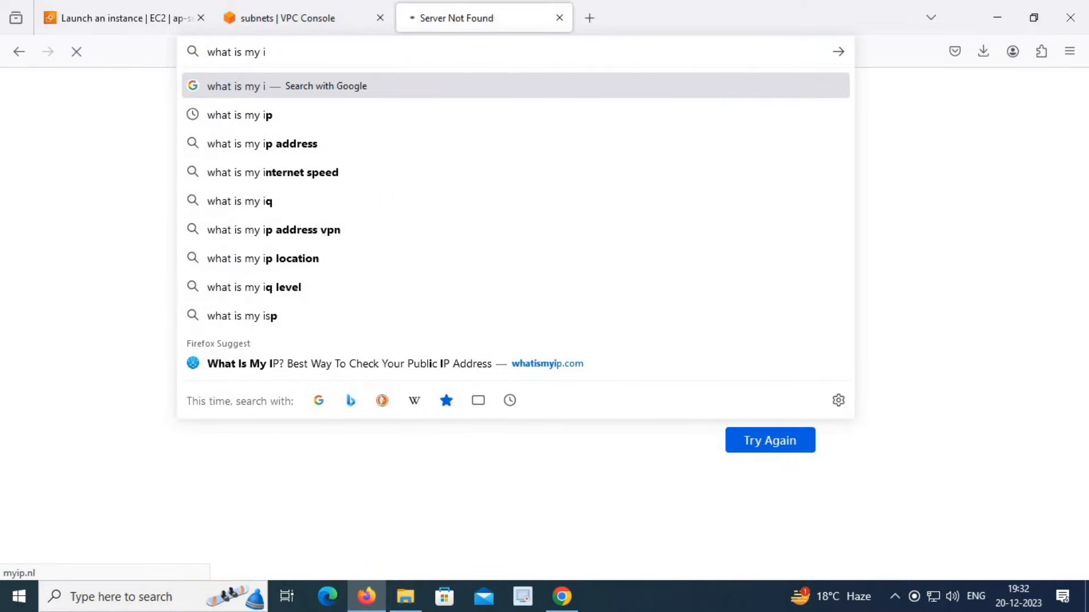
left_click(258, 117)
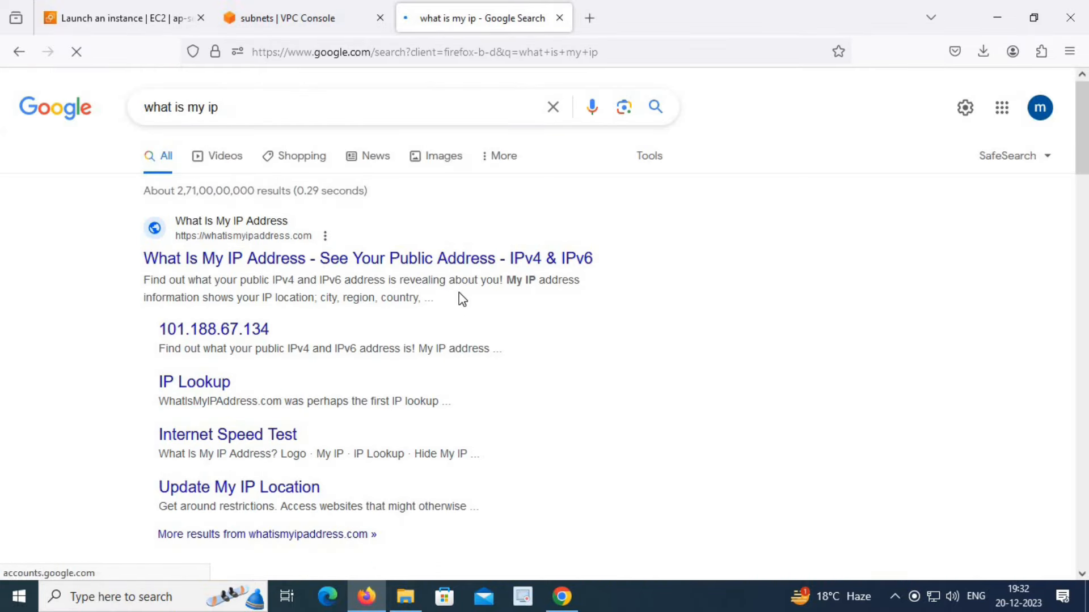
left_click(390, 259)
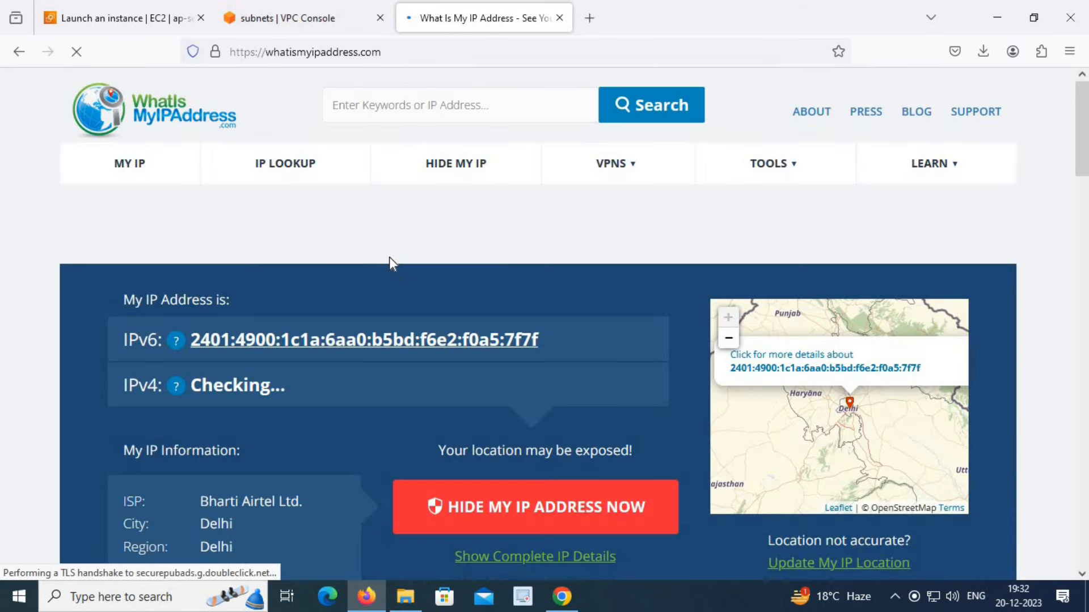
scroll(389, 256, "down", 5)
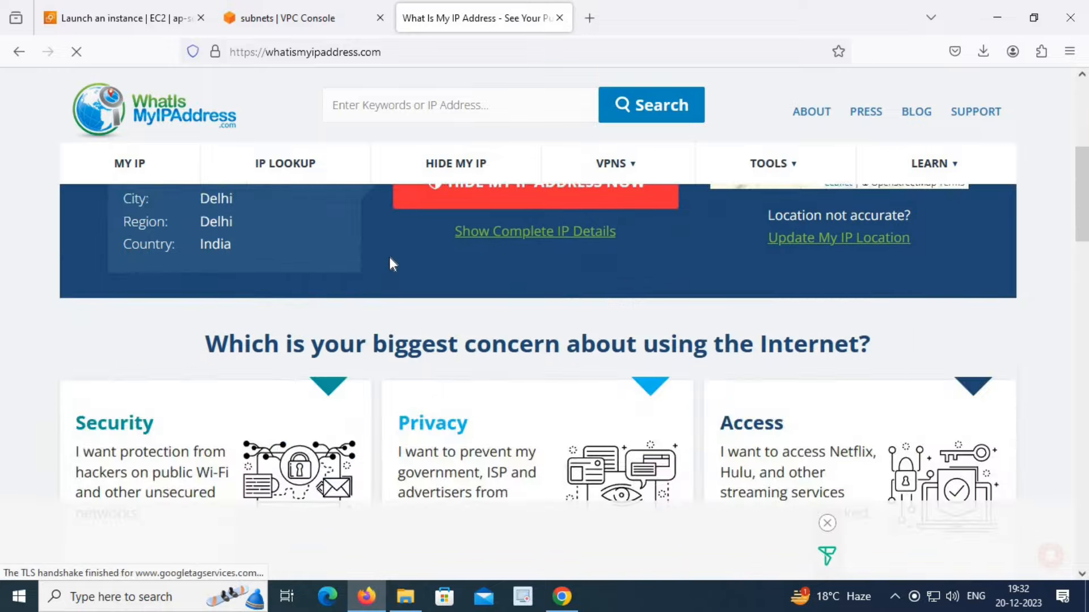
scroll(389, 257, "up", 3)
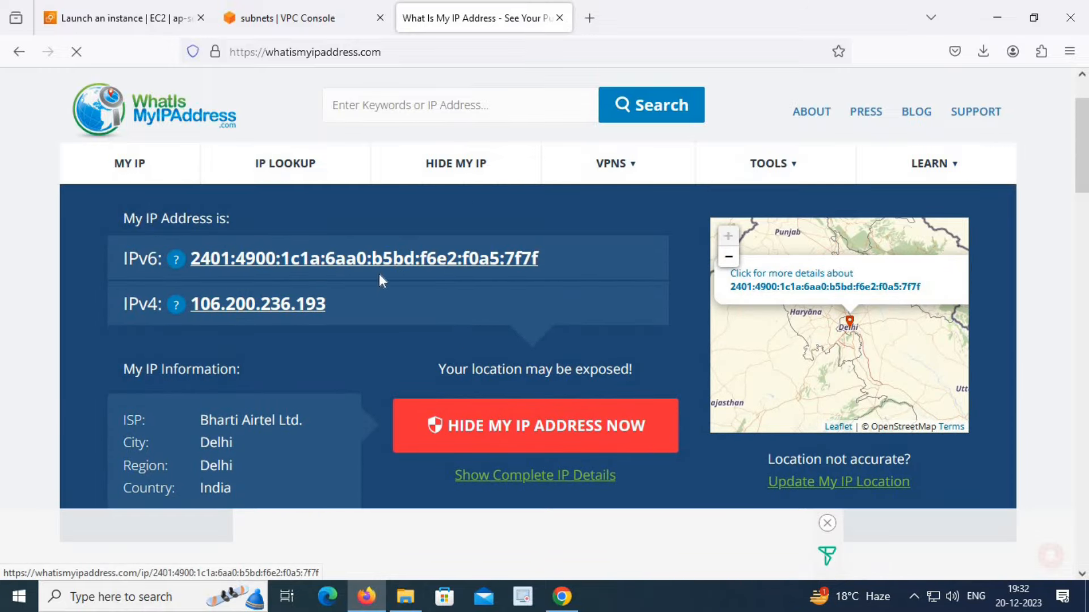
left_click(316, 15)
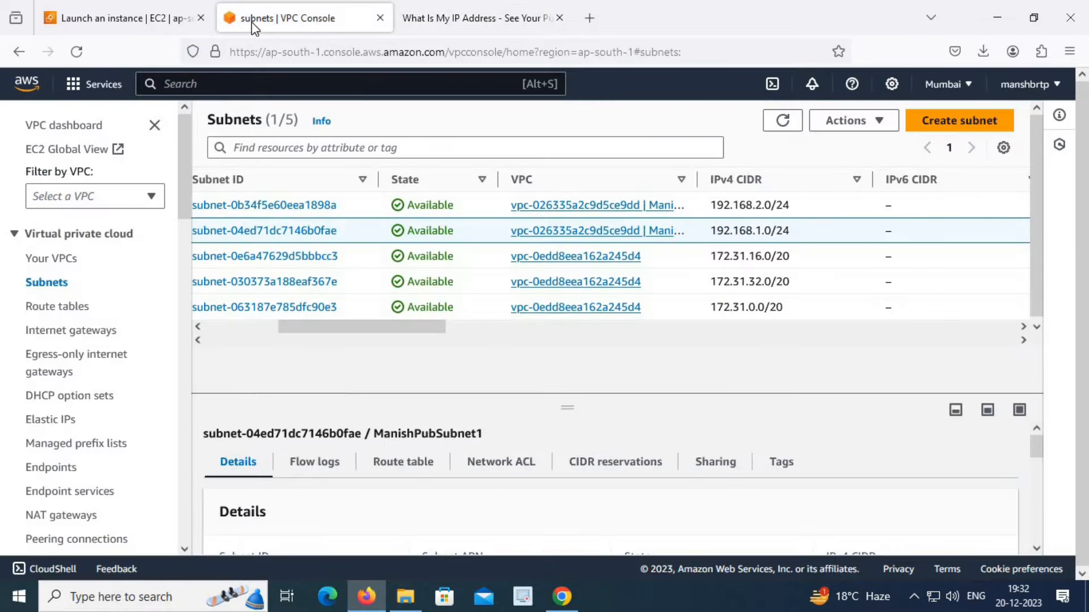
left_click(140, 23)
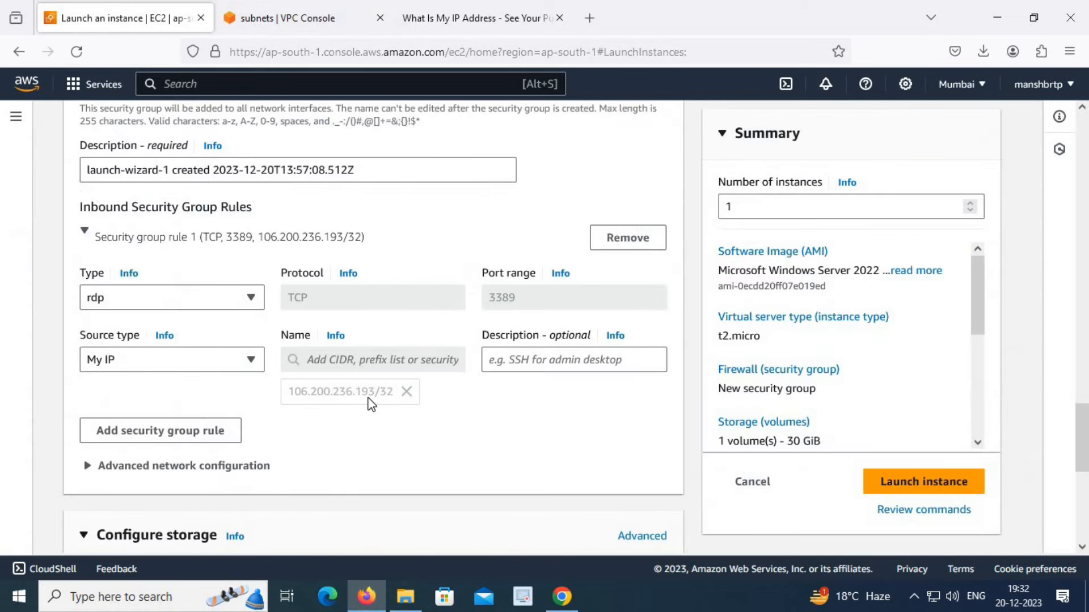
left_click(502, 26)
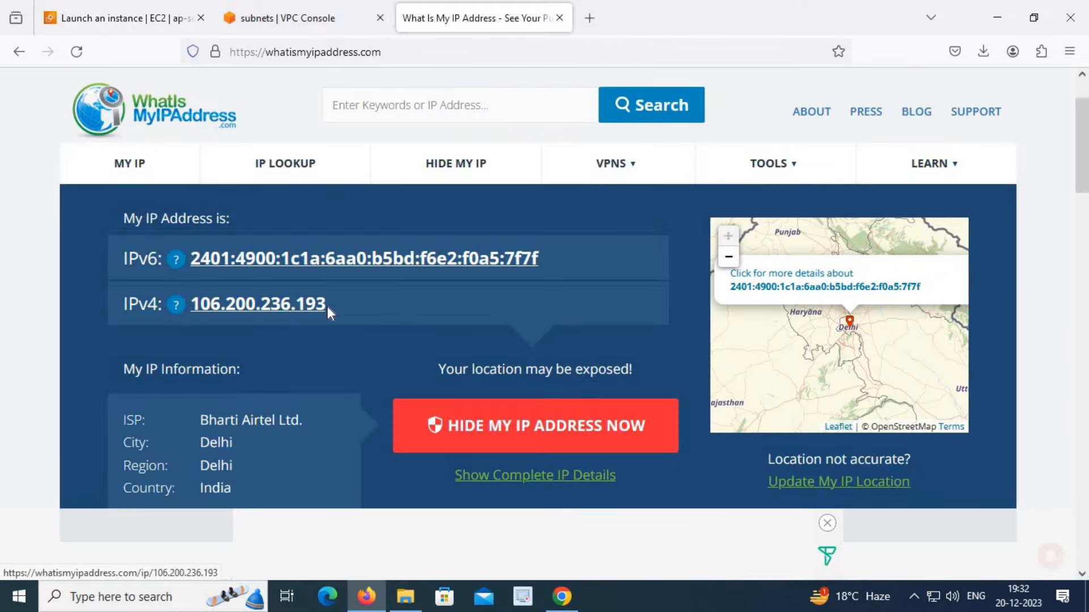
left_click(126, 22)
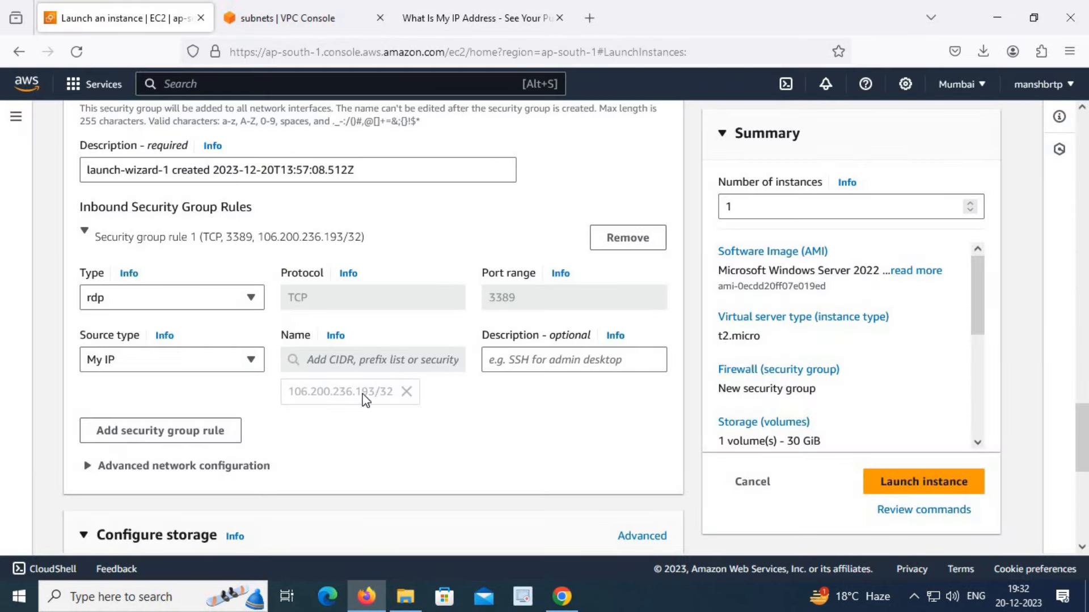
Step: Expand the advanced network configuration and review the network interface and root volume storage settings
scroll(363, 399, "down", 3)
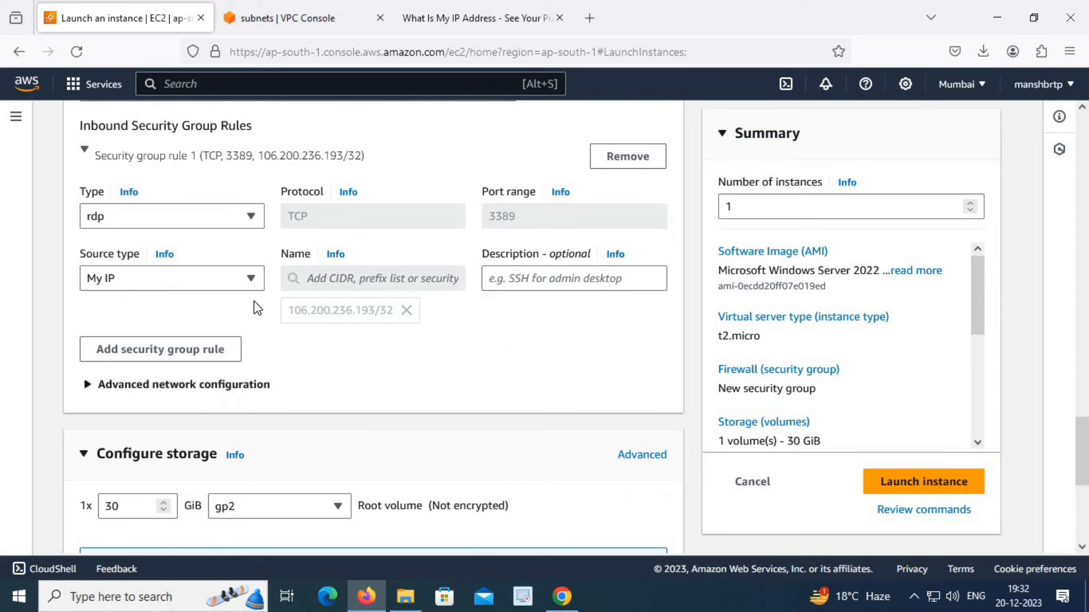
left_click(173, 387)
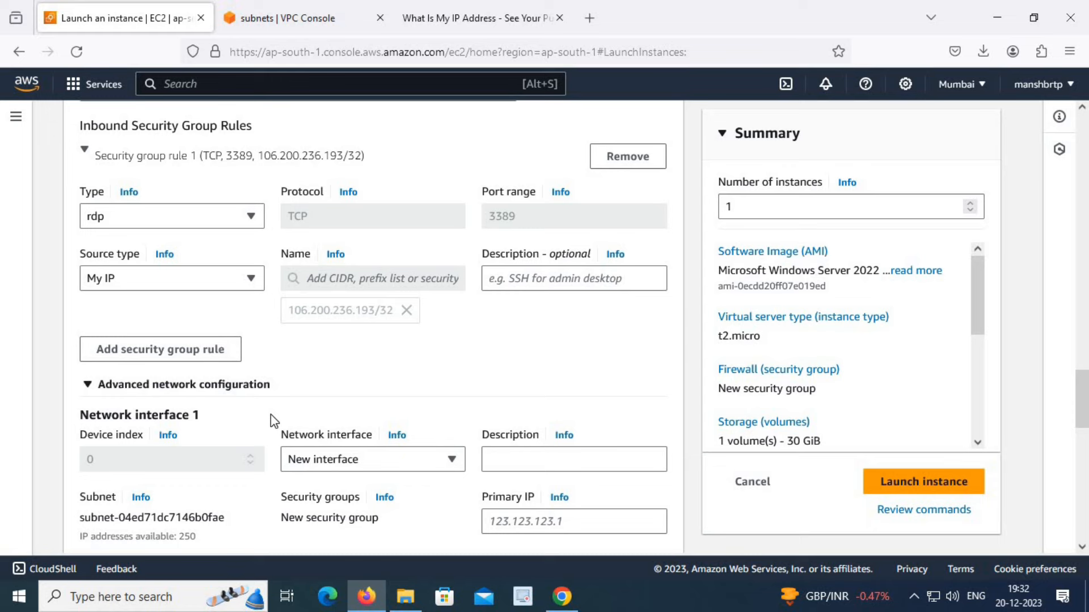
scroll(272, 418, "down", 3)
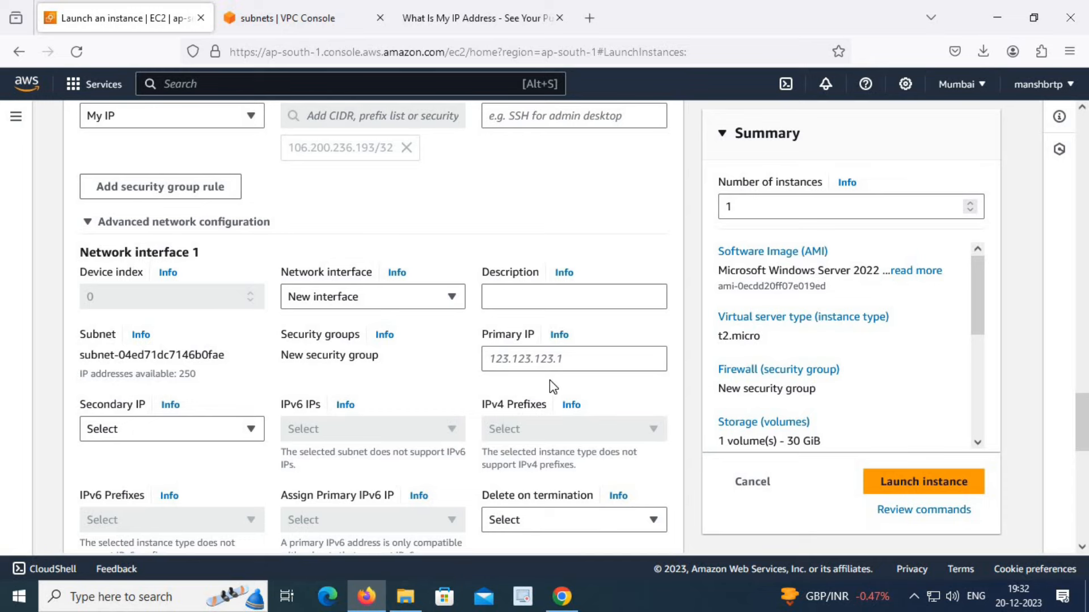
scroll(550, 380, "down", 10)
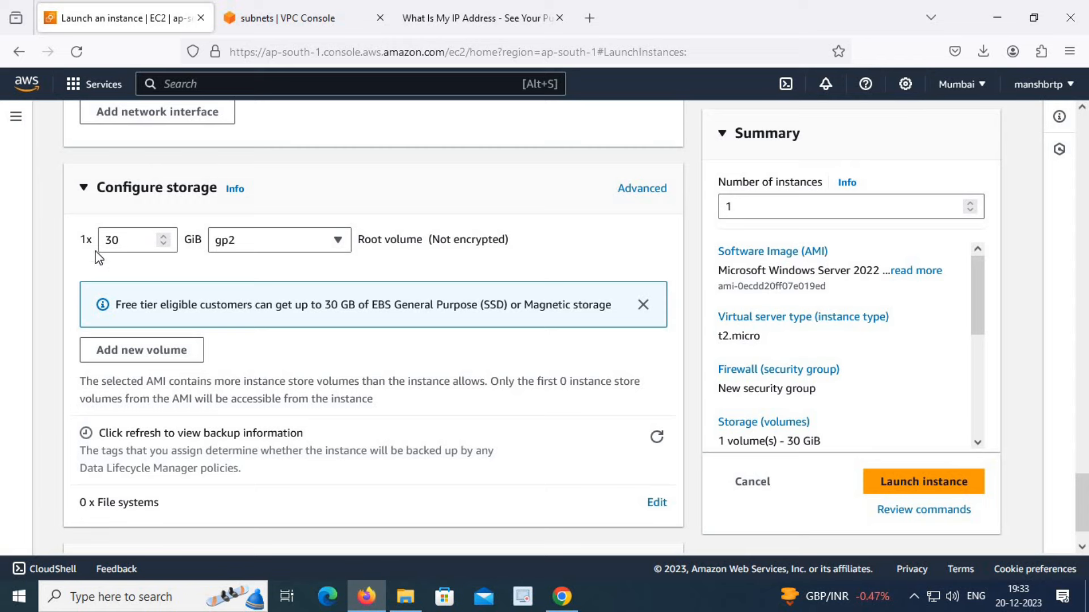
scroll(404, 380, "down", 1)
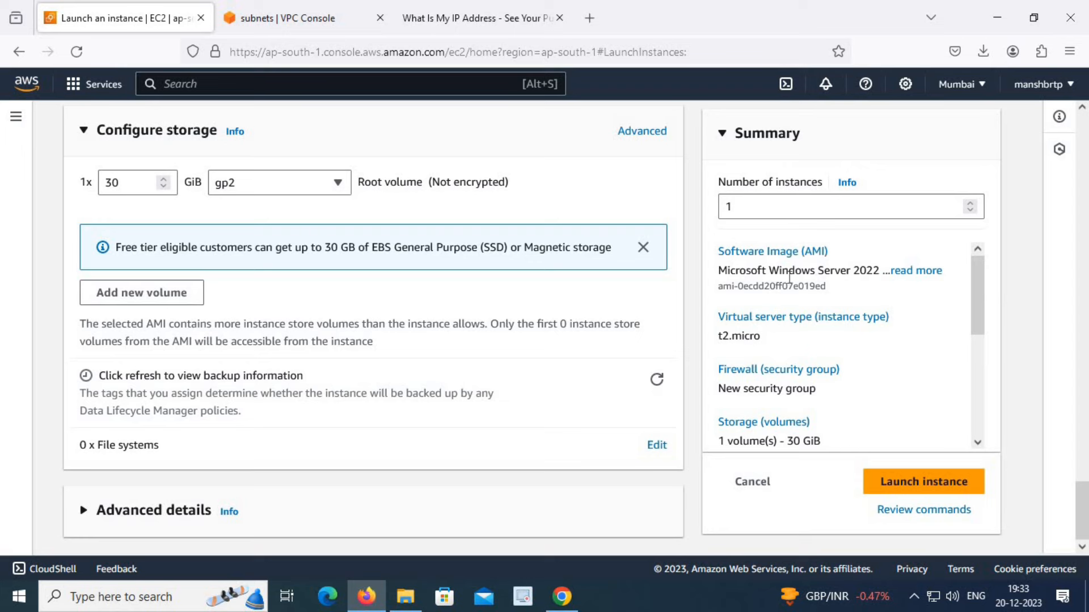
Step: Review the launch summary and launch the instance
scroll(895, 404, "down", 5)
scroll(895, 403, "up", 5)
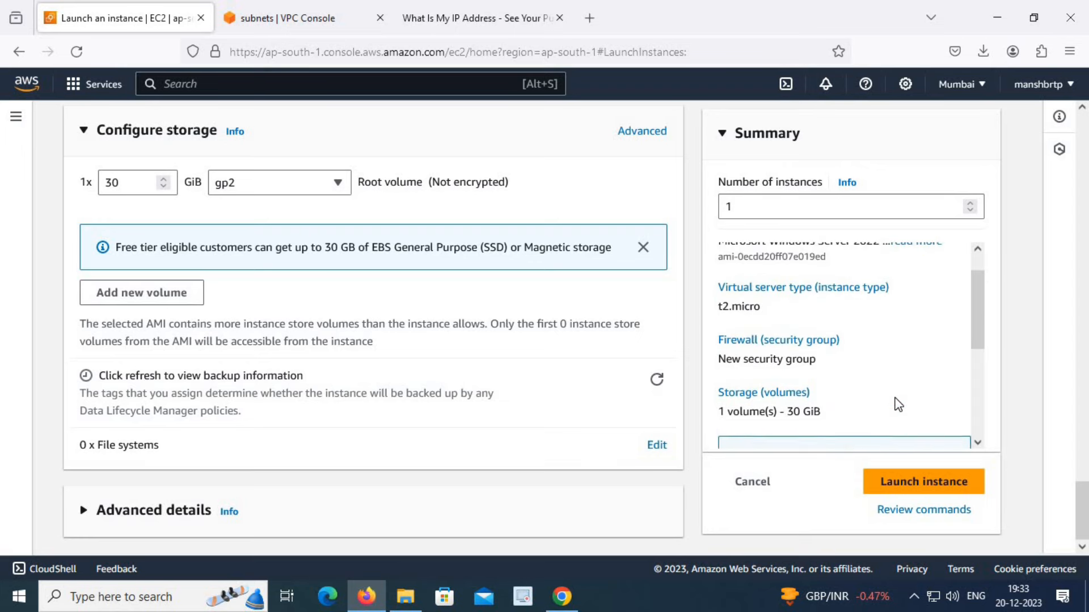
scroll(899, 404, "down", 5)
left_click(938, 487)
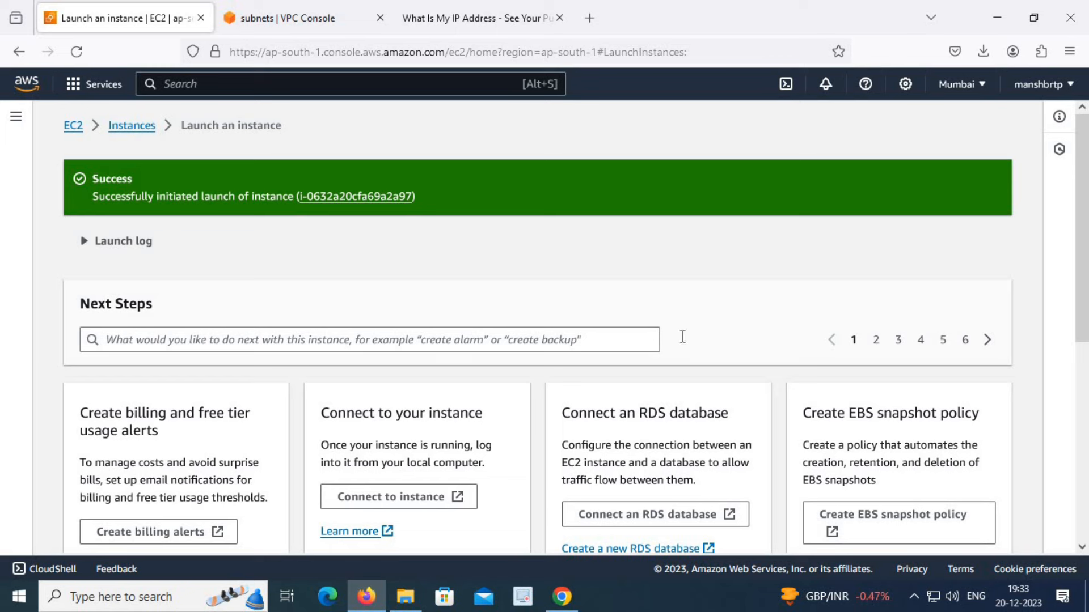
Step: Open the list of all EC2 instances and refresh it to check the new instance's state
scroll(729, 318, "down", 5)
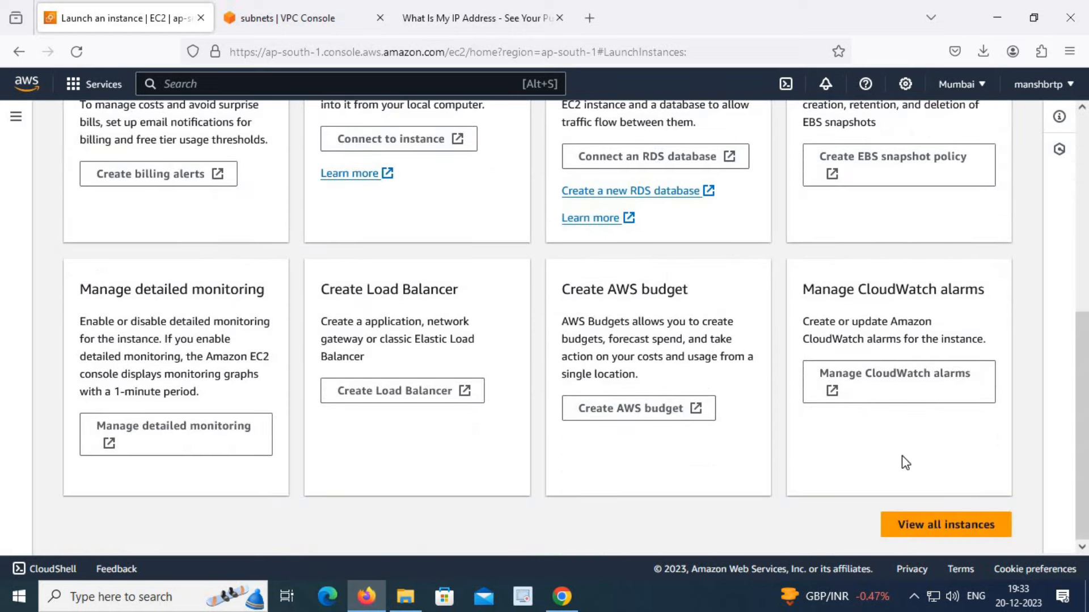
left_click(964, 532)
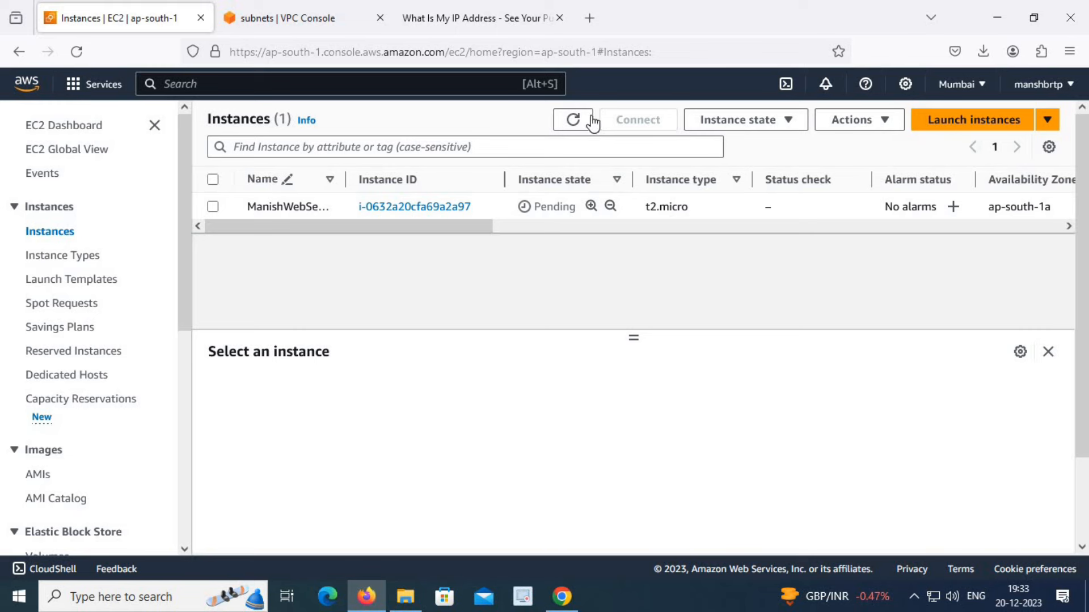
left_click(574, 122)
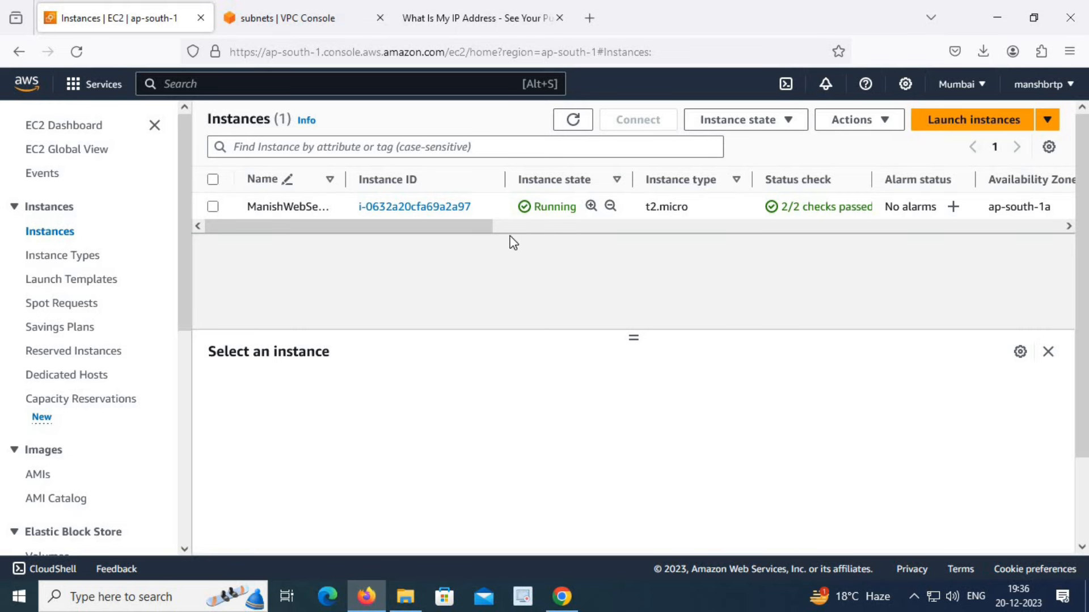
Step: Select the web server instance, enlarge its details pane, and examine its IP addresses, VPC and subnet
left_click(213, 208)
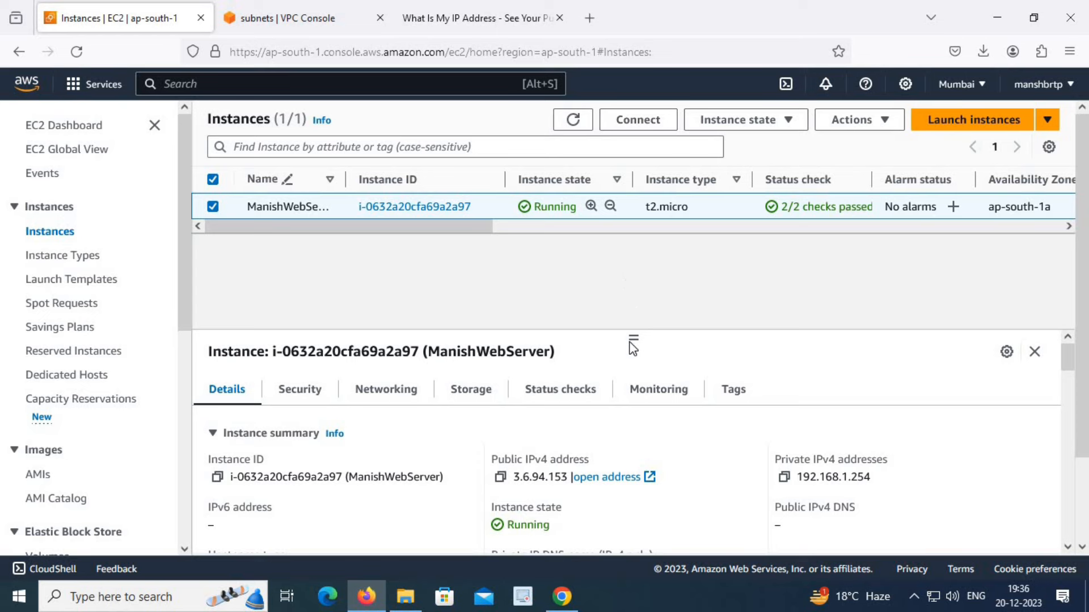
left_click_drag(634, 338, 636, 255)
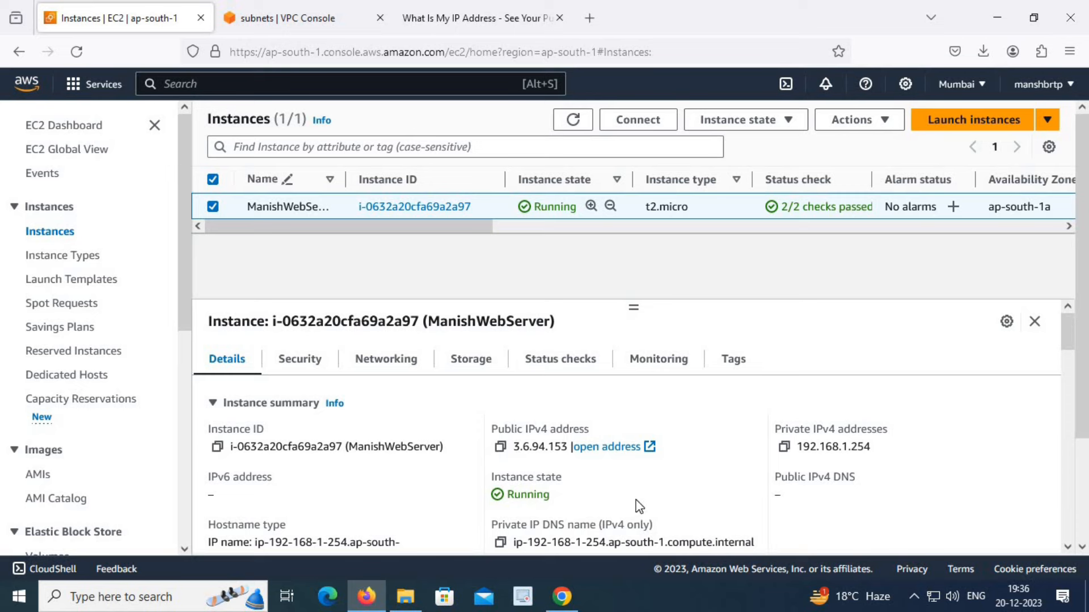
scroll(673, 474, "down", 3)
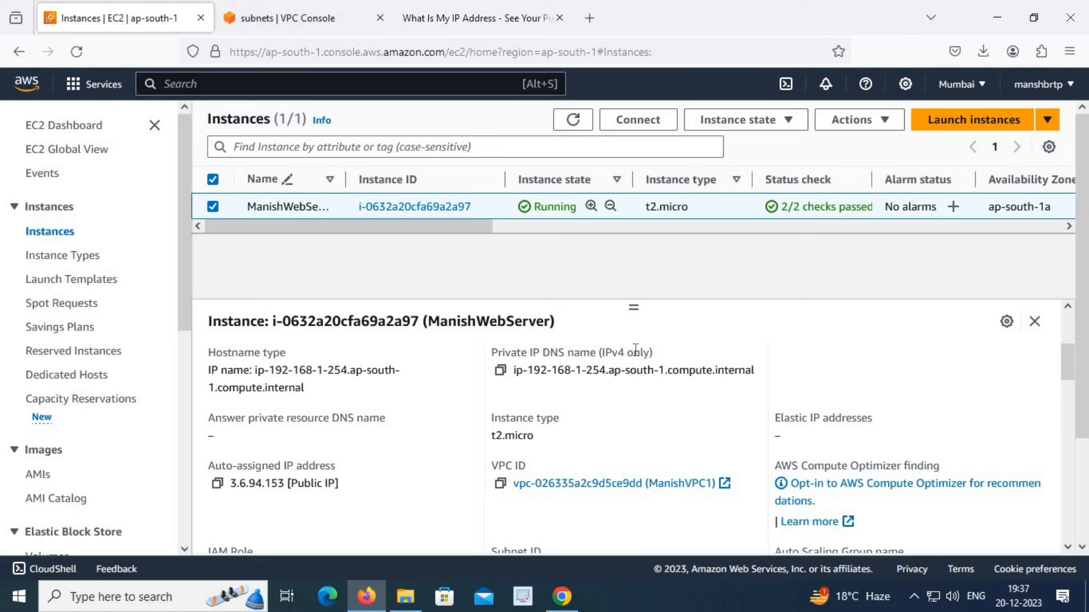
scroll(572, 394, "down", 2)
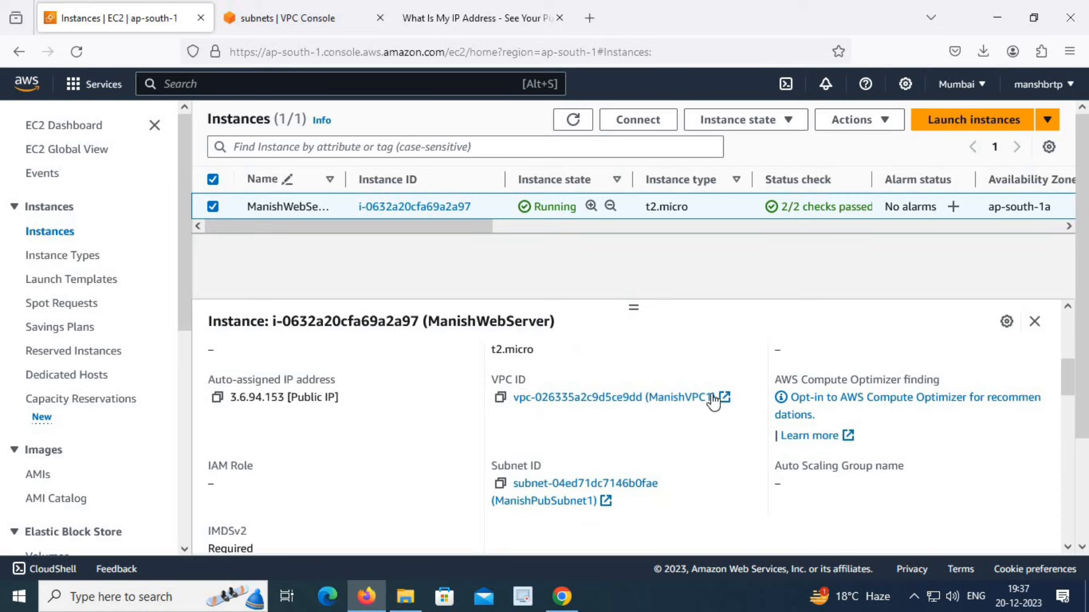
scroll(522, 445, "up", 3)
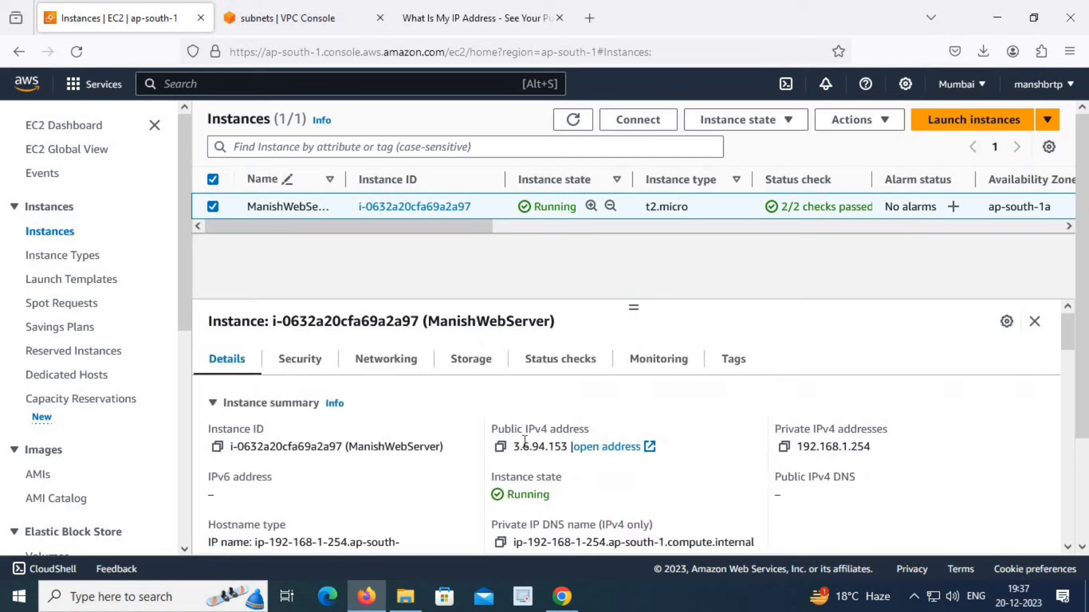
Step: Examine the instance's security details and its security group and key name columns in the instance list
left_click(299, 363)
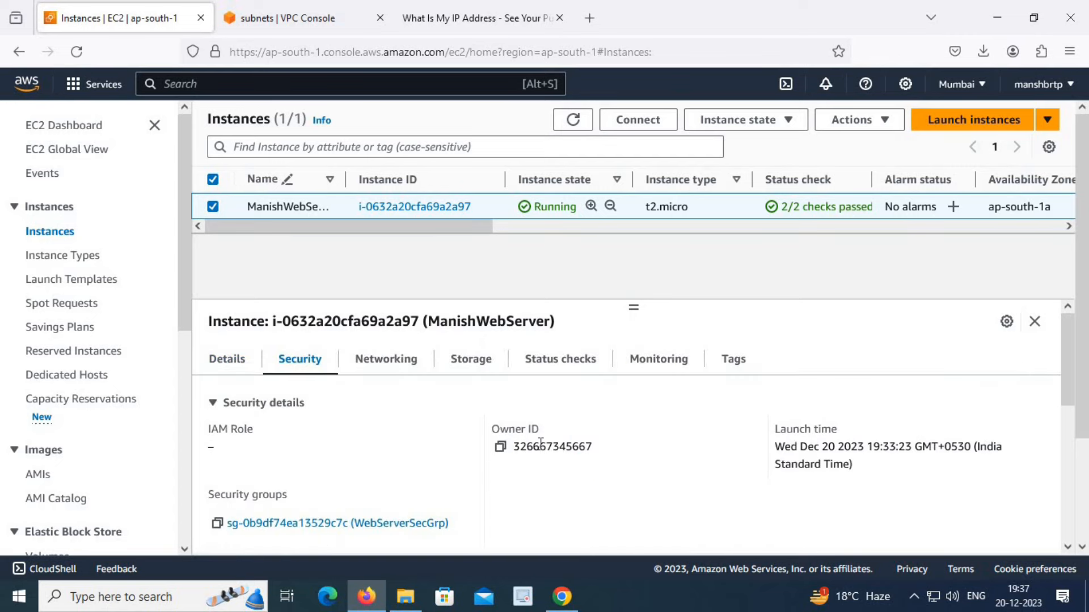
scroll(468, 467, "down", 2)
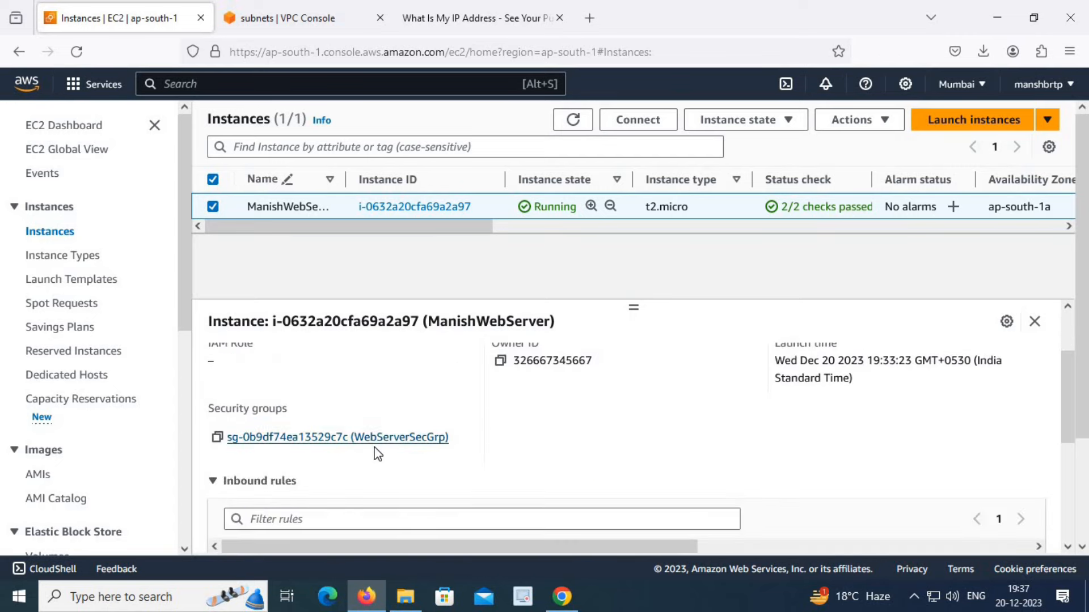
scroll(426, 468, "up", 2)
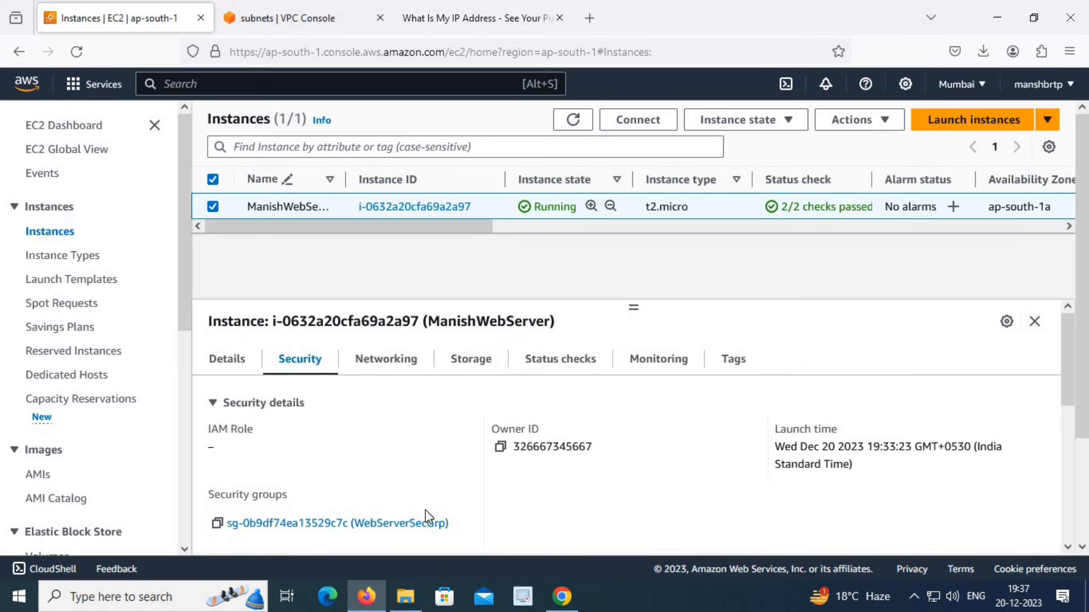
left_click_drag(458, 226, 907, 227)
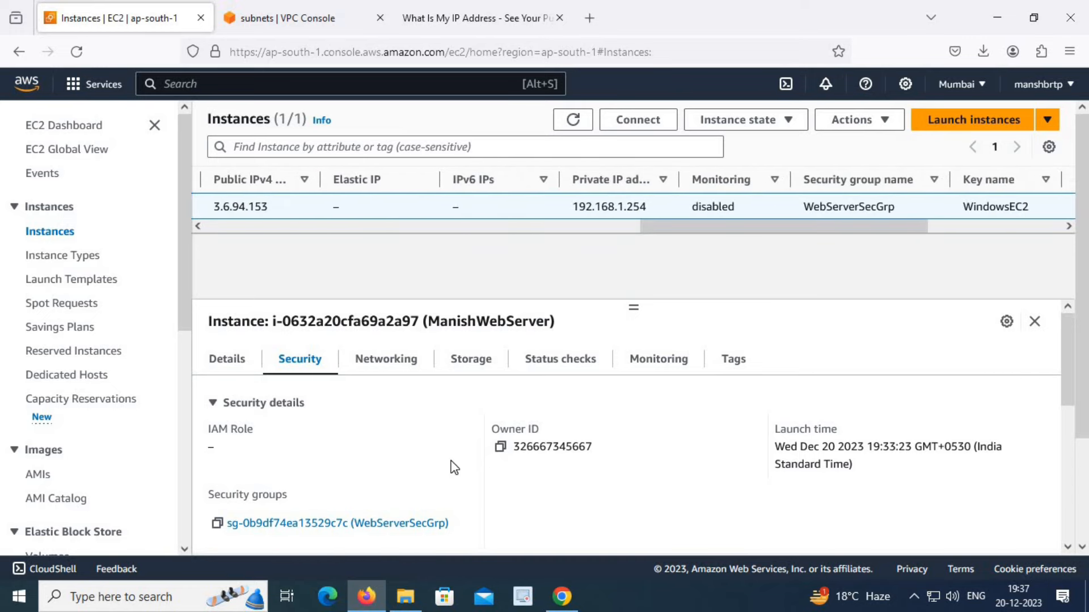
Step: Check the instance's networking information and examine its storage details, including the root device and attached volume
left_click(382, 362)
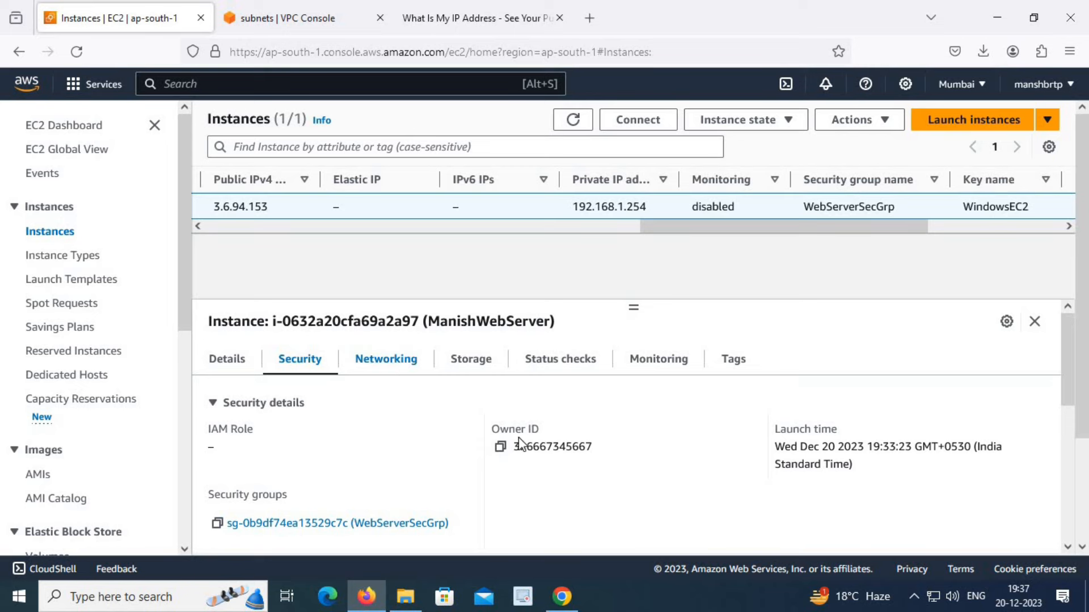
left_click(471, 363)
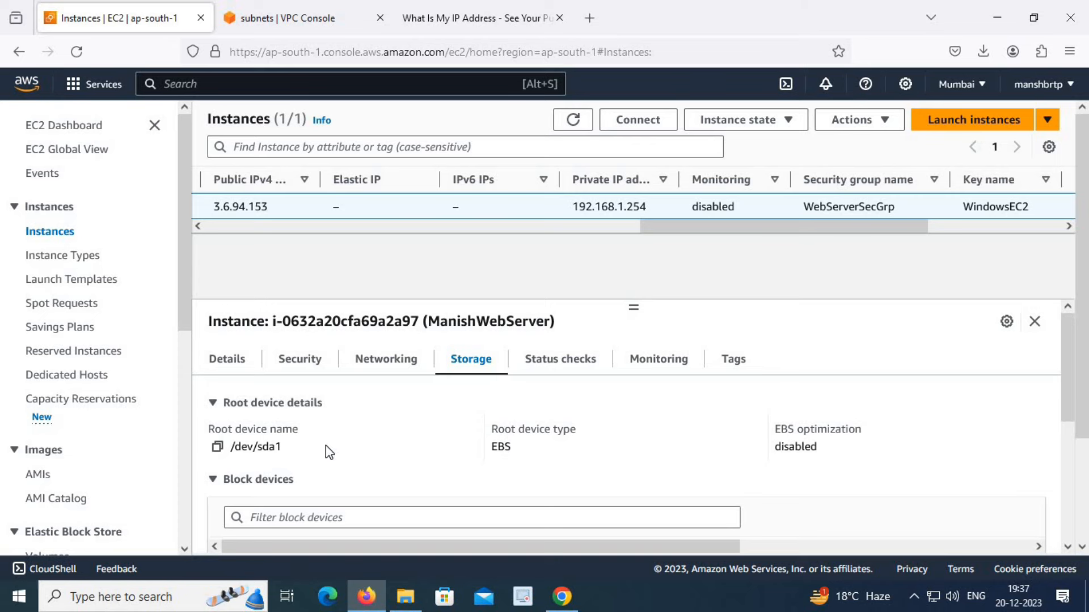
scroll(338, 462, "down", 3)
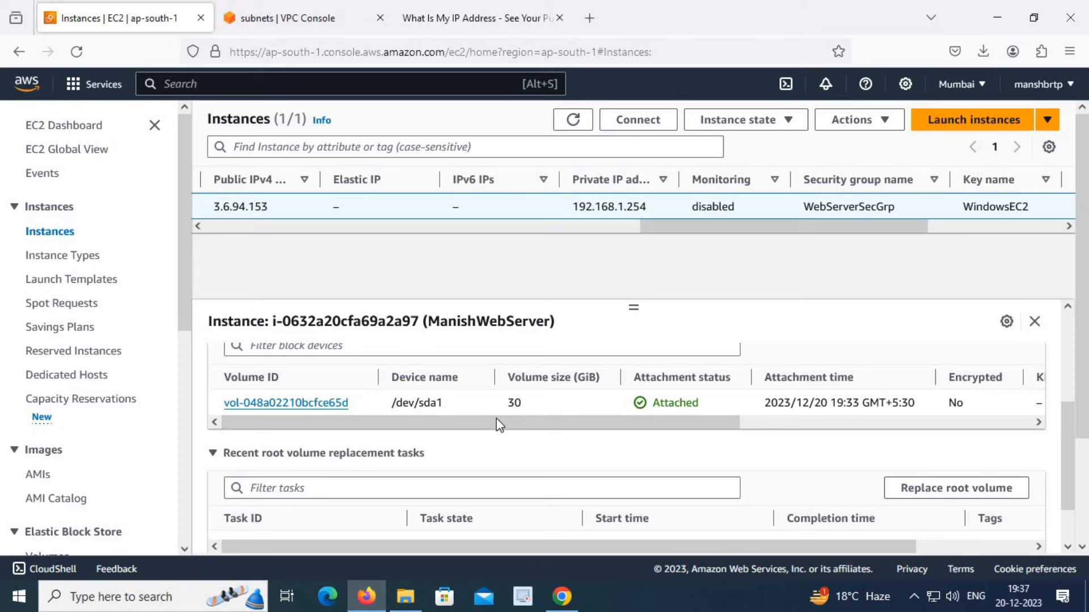
Step: Open the connection options for the web server instance and download its remote desktop file for the RDP client
scroll(624, 397, "up", 3)
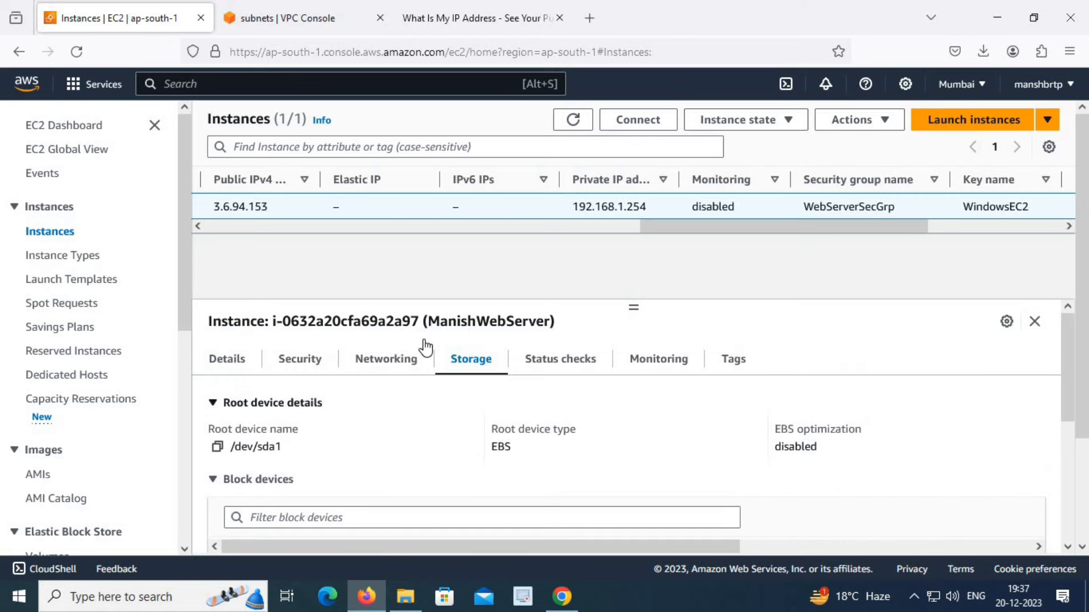
left_click(651, 122)
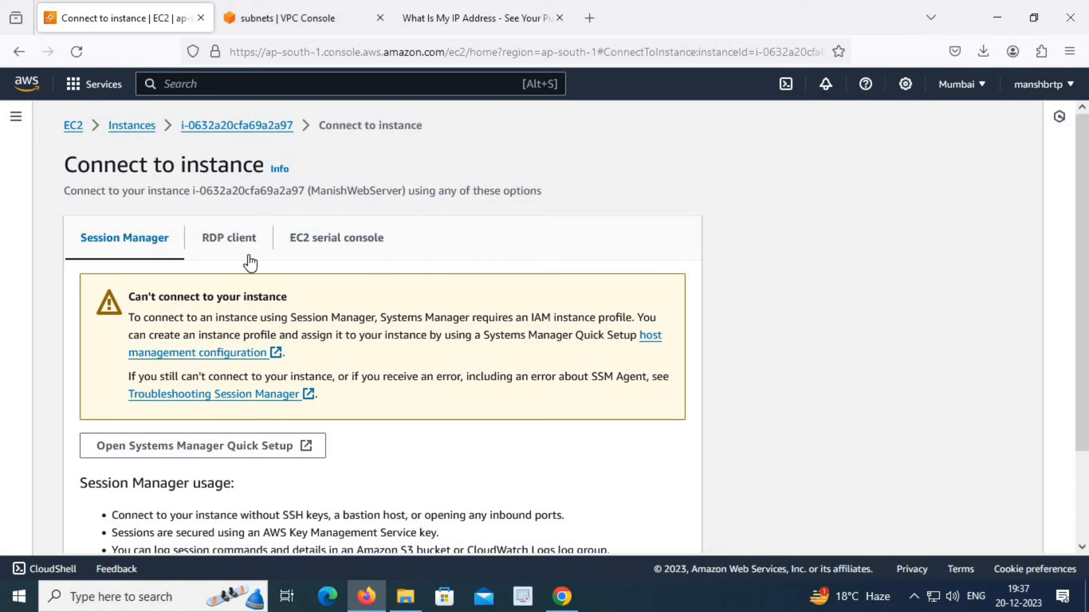
left_click(231, 245)
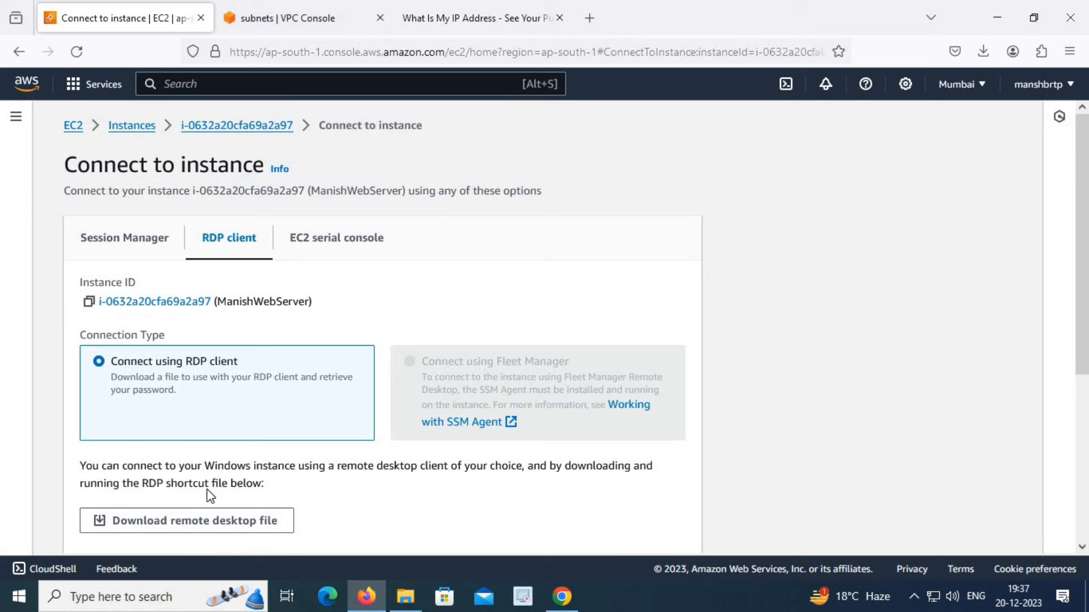
left_click(208, 525)
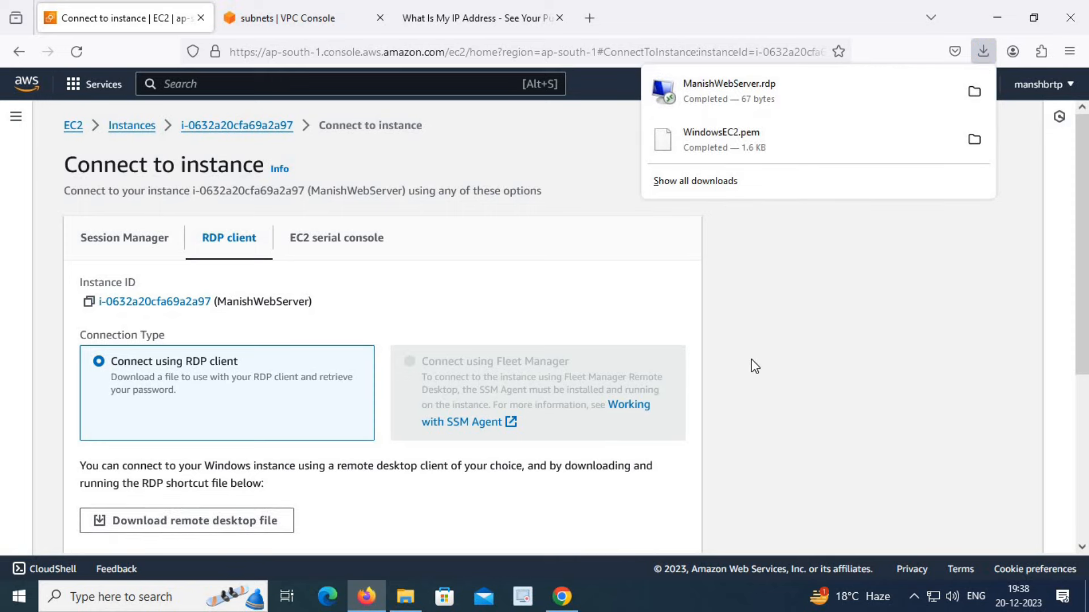
Step: Decrypt the instance's Windows administrator password with the WindowsEC2.pem private key file and copy the password
scroll(755, 365, "down", 5)
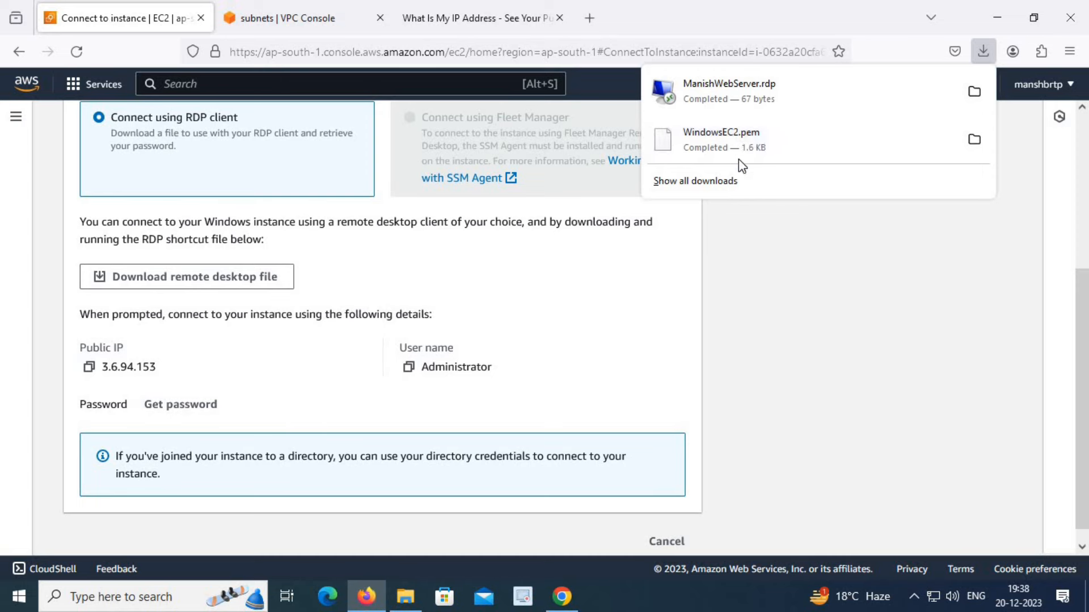
left_click(174, 406)
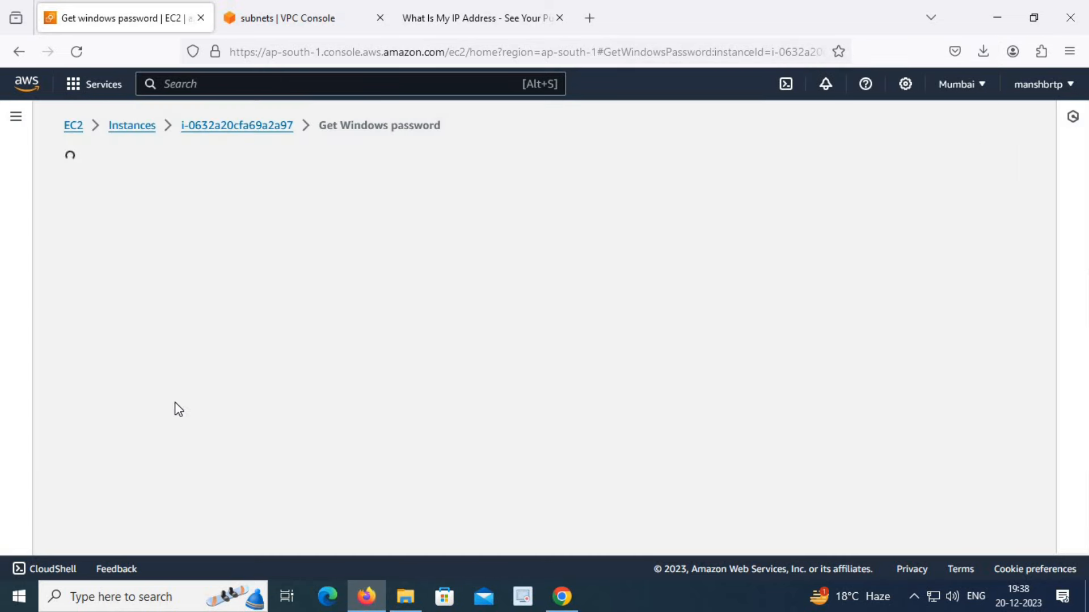
left_click(190, 380)
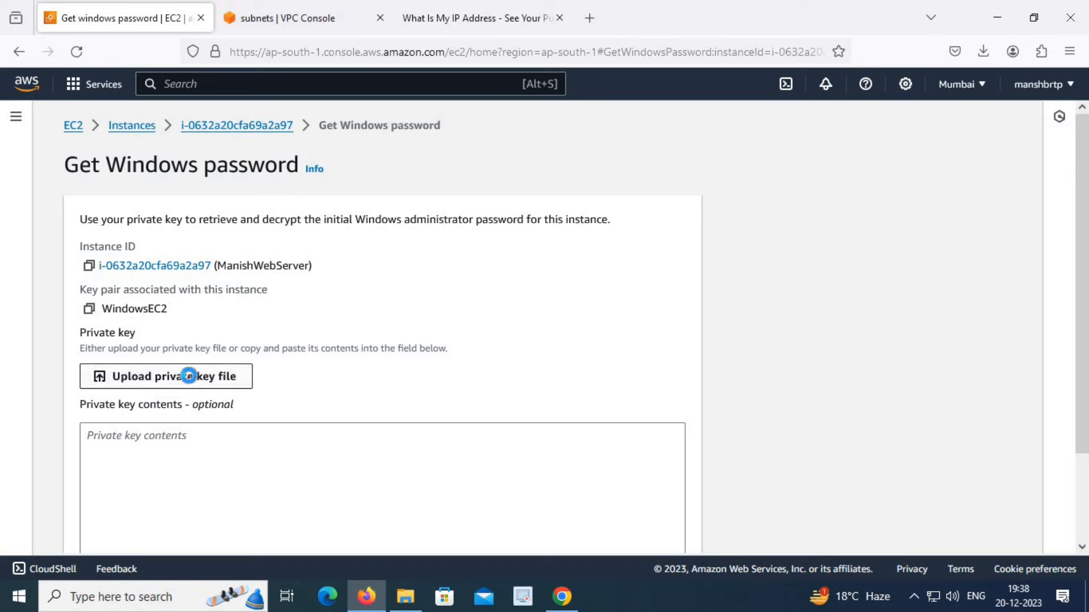
left_click(301, 219)
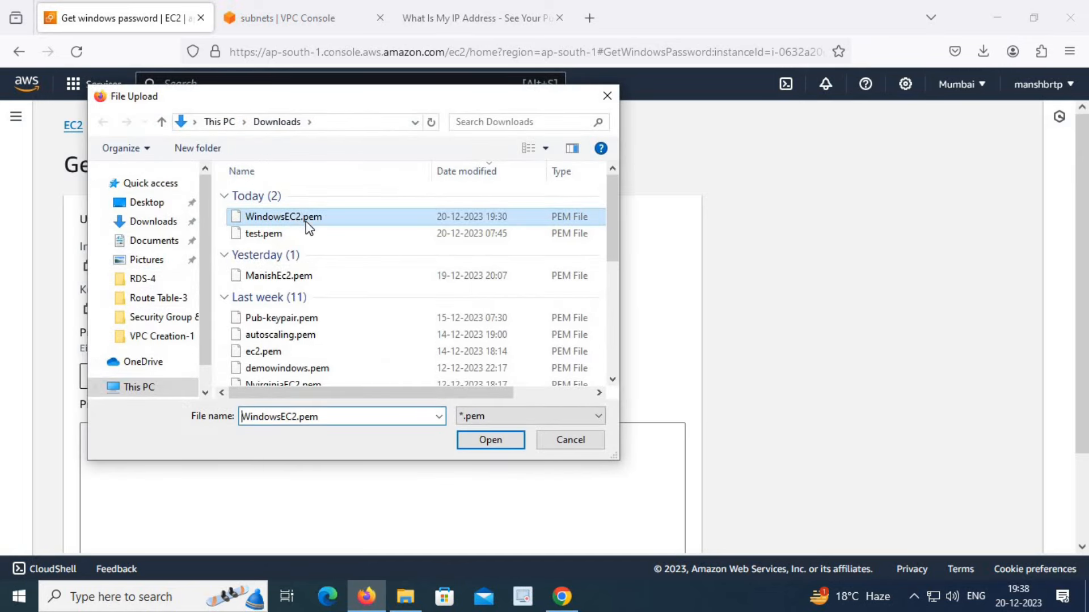
left_click(489, 441)
scroll(493, 443, "down", 5)
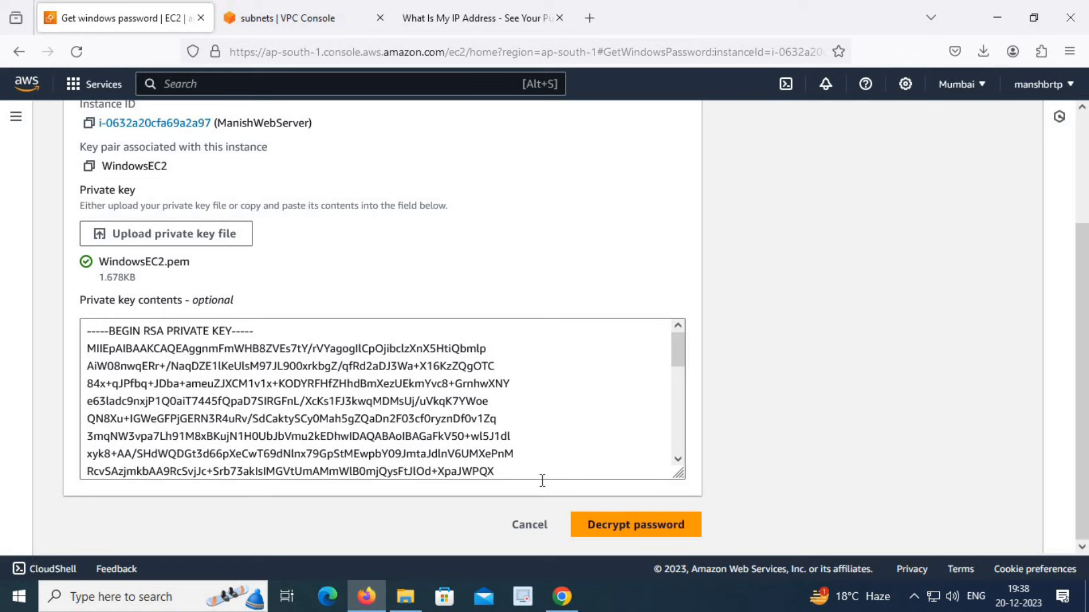
left_click(624, 536)
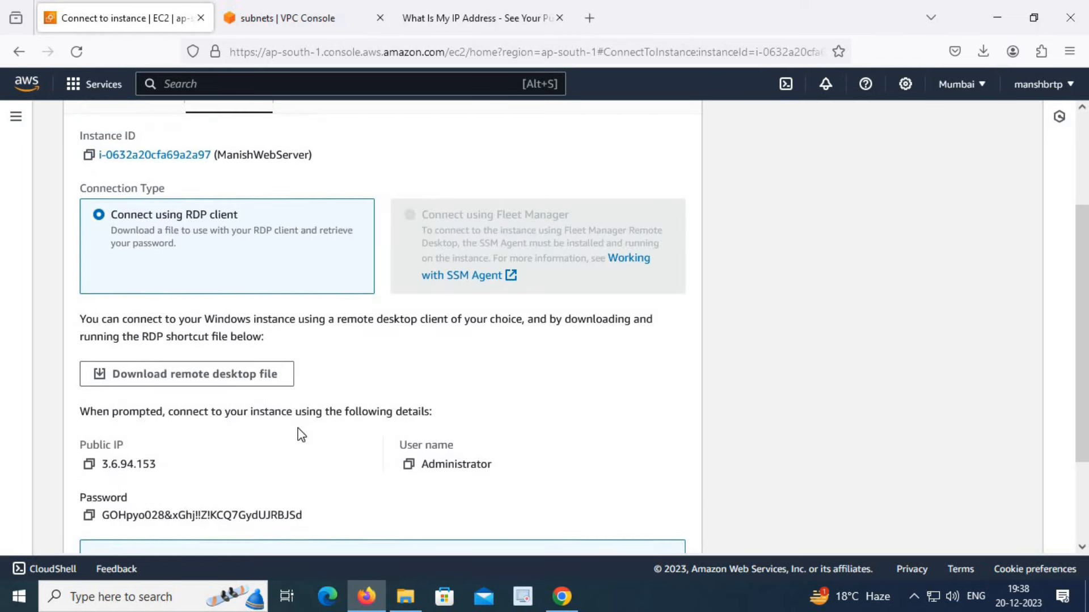
scroll(193, 414, "down", 2)
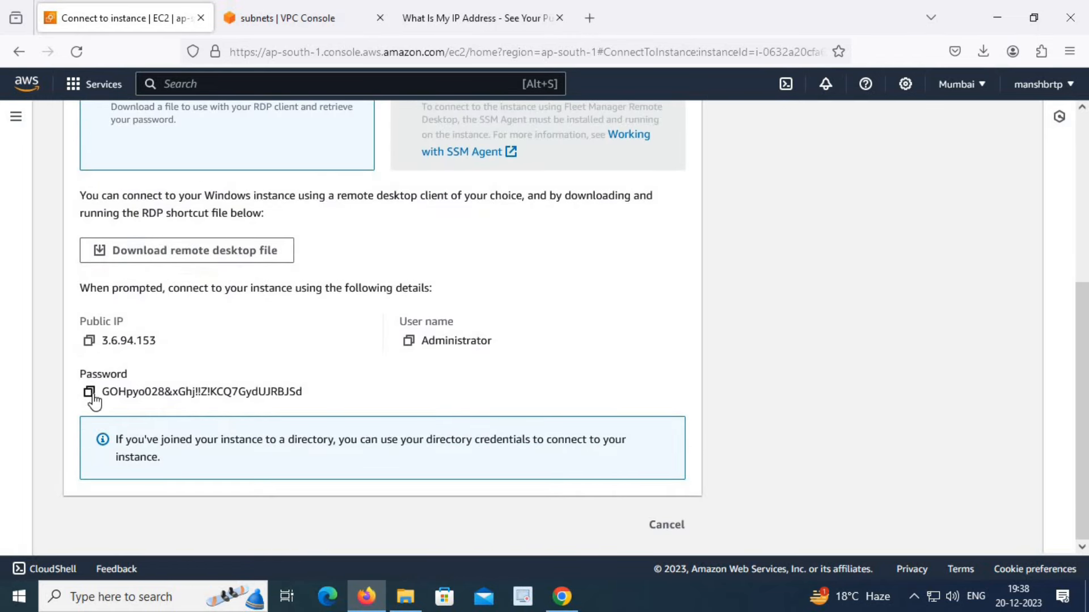
left_click(89, 392)
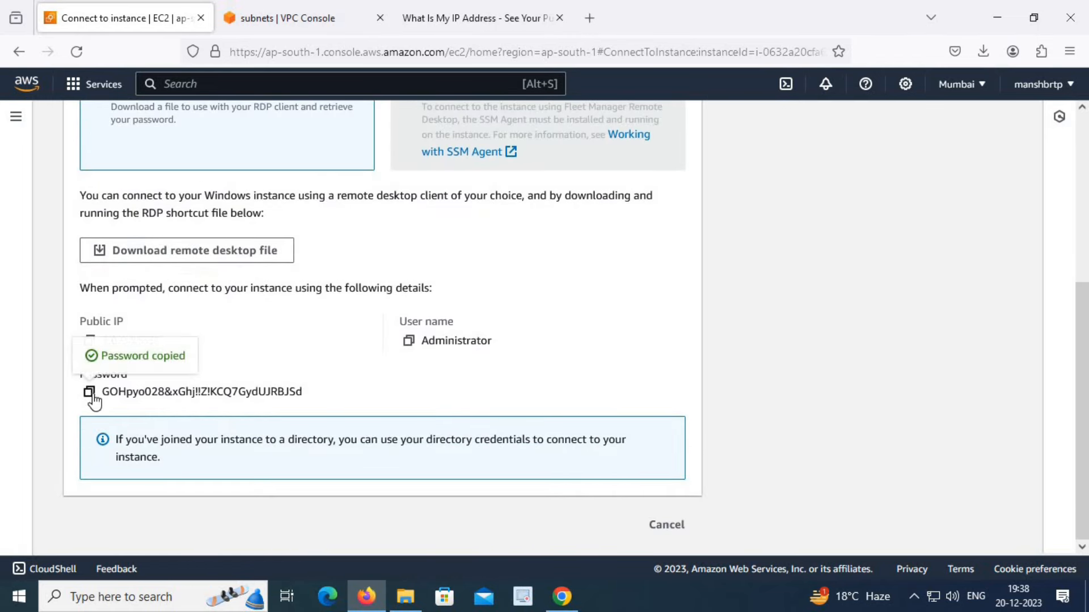
Step: Open the downloaded remote desktop file and connect to the server as Administrator, pasting the account password
left_click(983, 52)
left_click(767, 101)
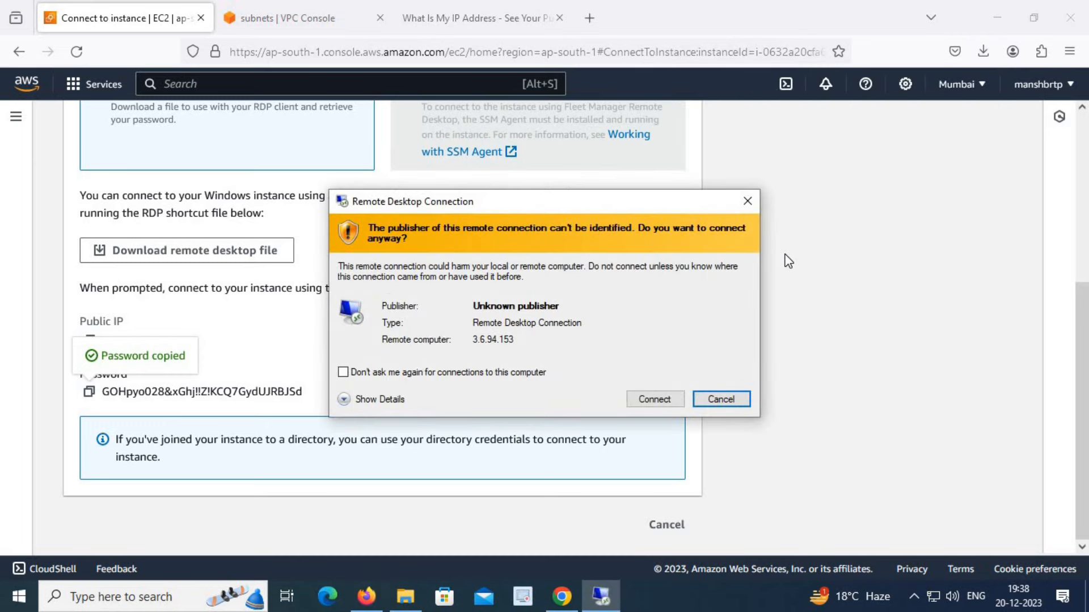
left_click(652, 400)
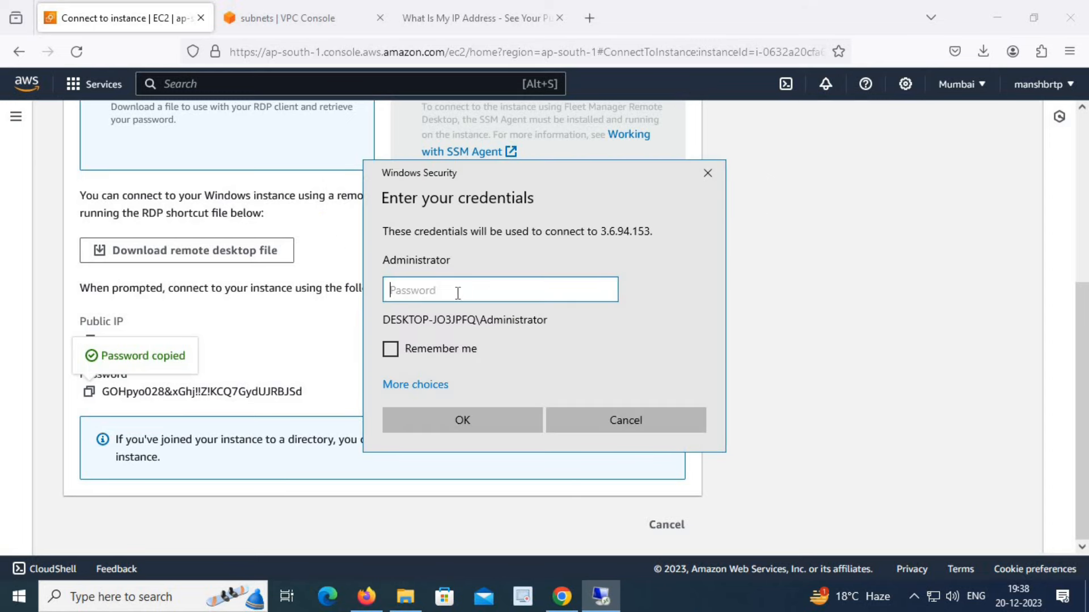
key("ctrl+v")
left_click(530, 423)
left_click(587, 443)
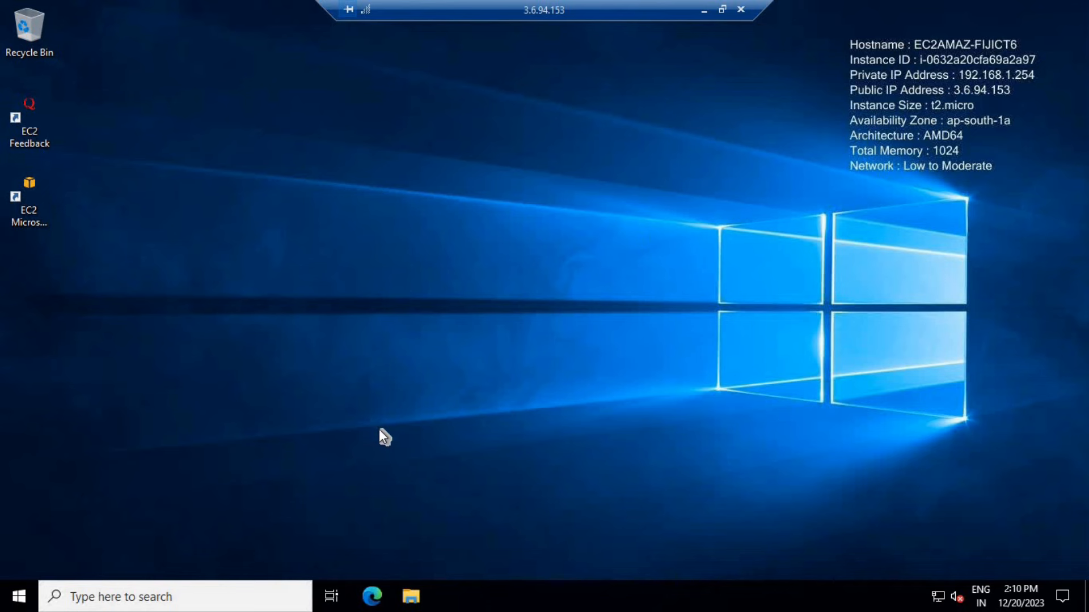
Step: Open a Command Prompt on the remote server by running cmd
key("super+r")
type("cmd")
key("Return")
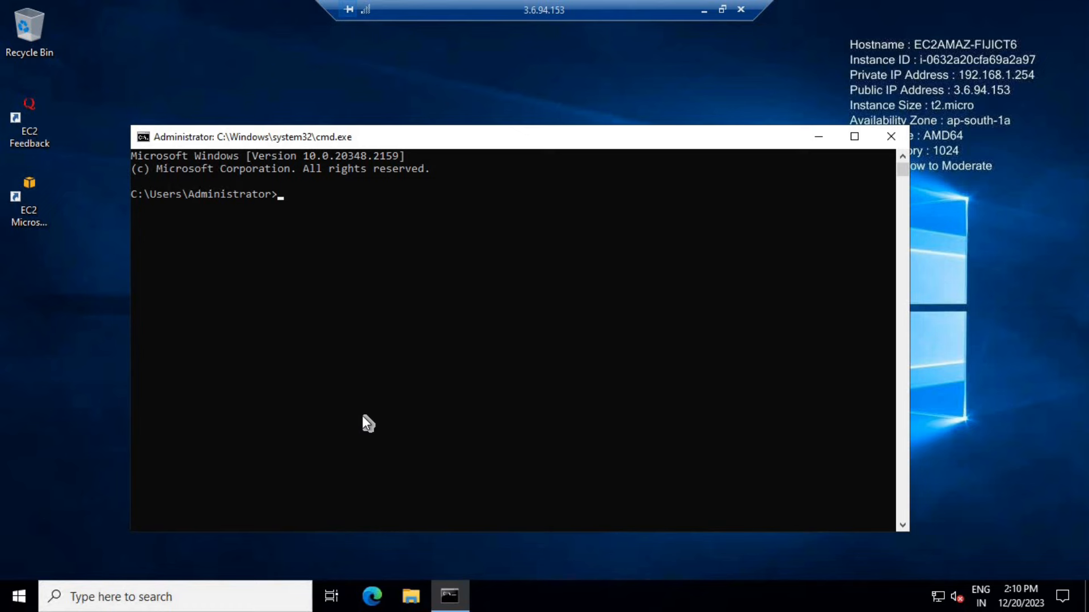
Step: Switch back to the EC2 console and open the WebServerSecGrp security group from the web server instance's security details
left_click(705, 9)
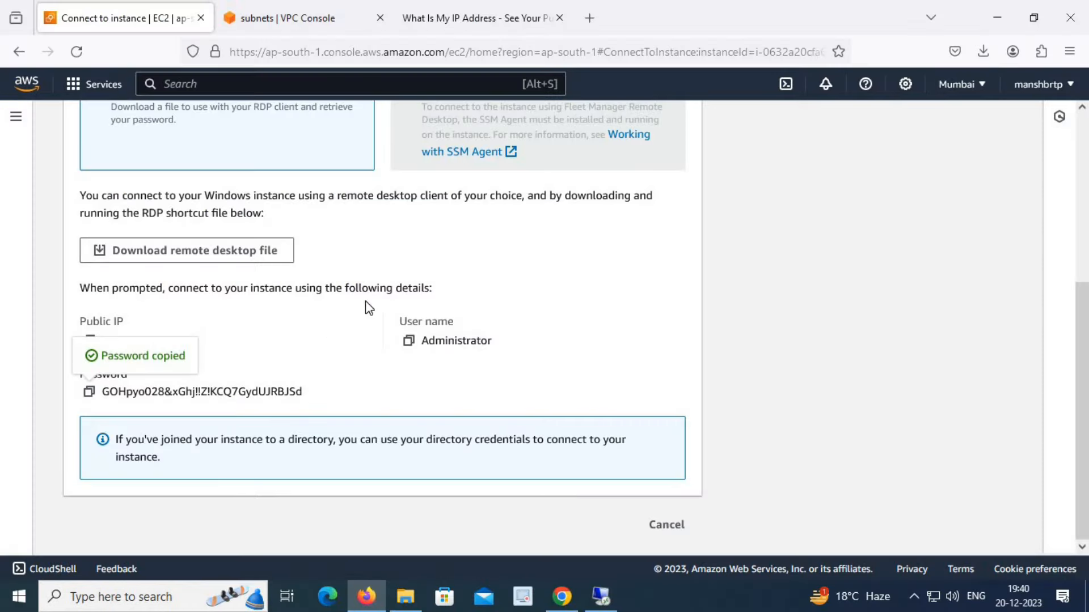
scroll(365, 309, "up", 5)
left_click(148, 127)
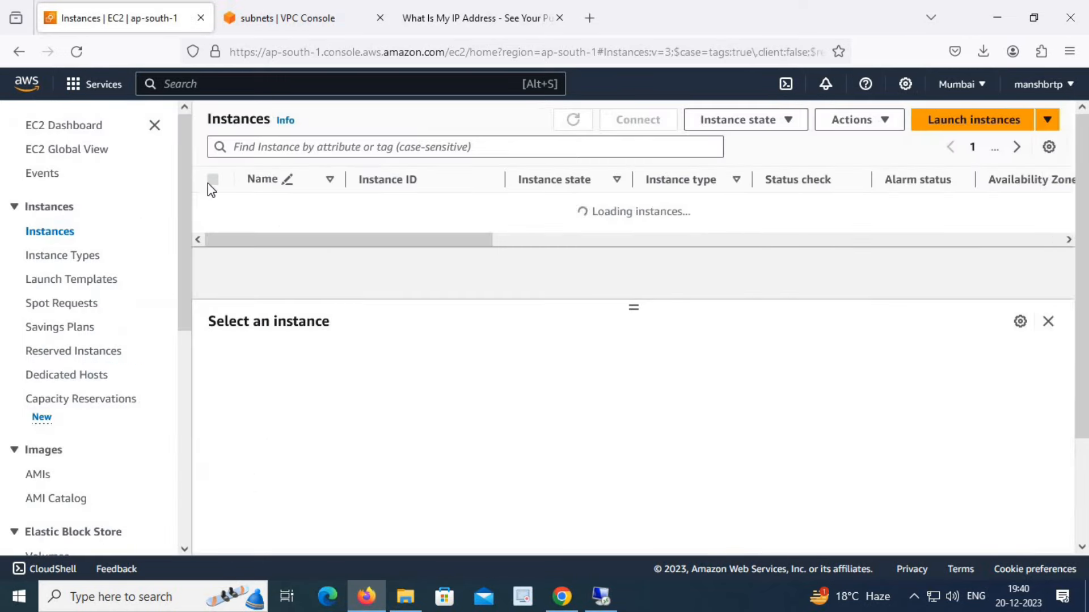
left_click(216, 207)
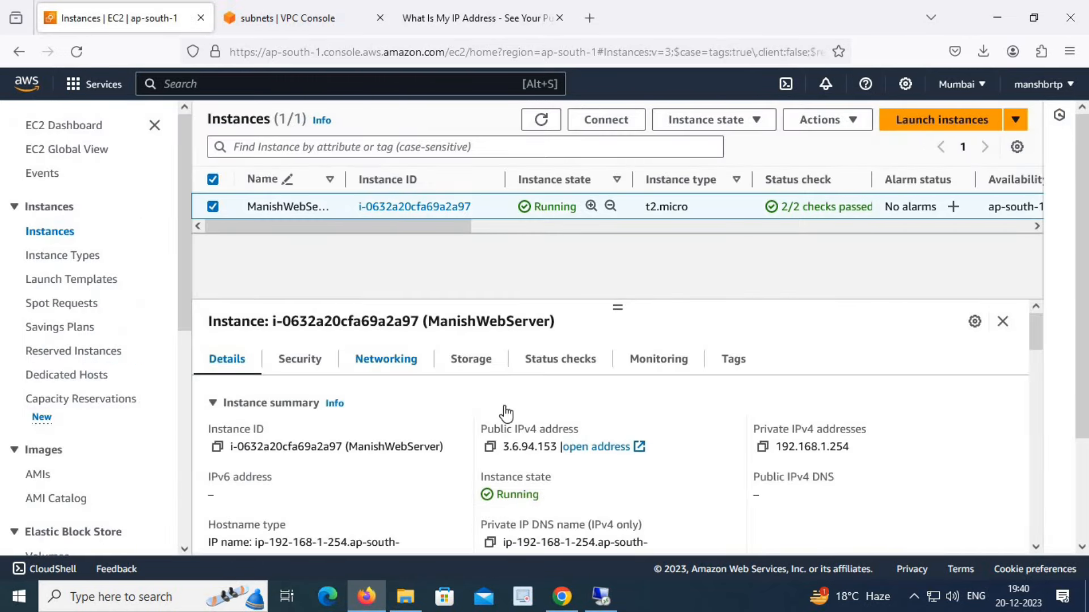
left_click(306, 363)
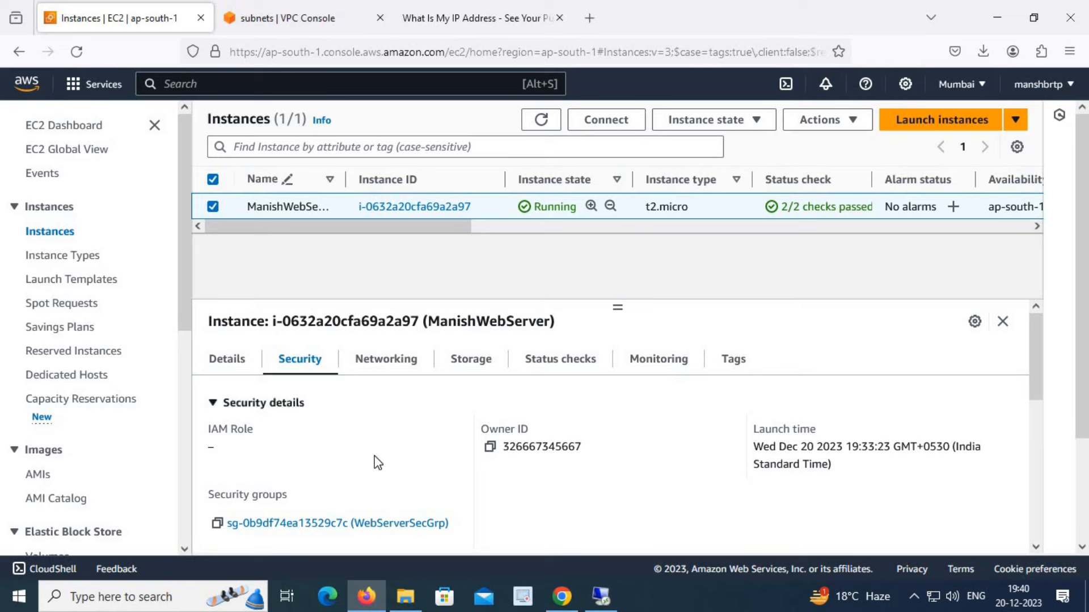
scroll(363, 457, "down", 2)
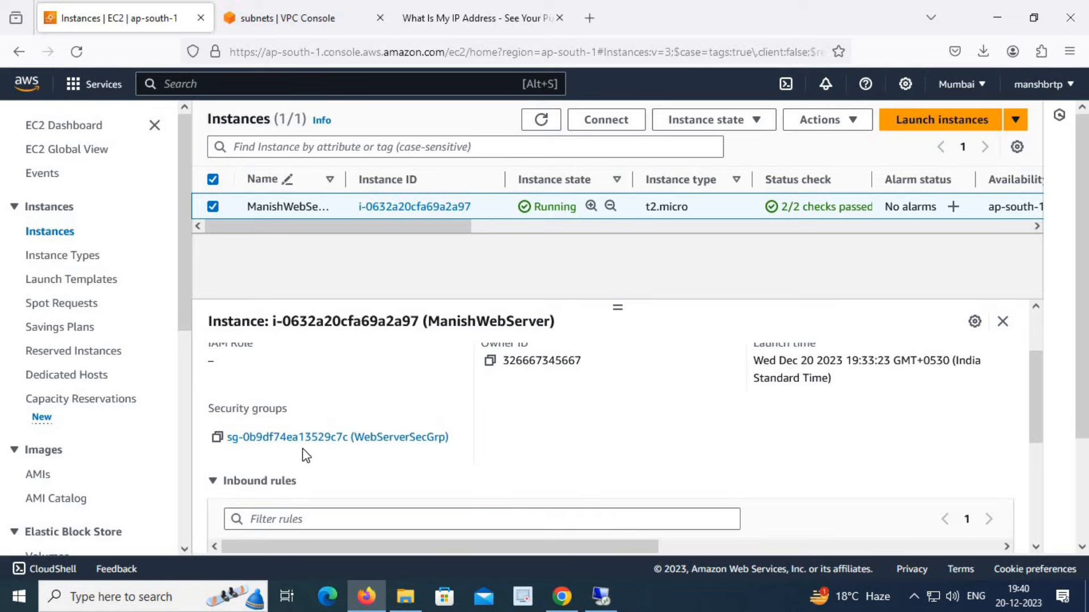
left_click(369, 445)
Step: Examine the security group's inbound rule source and its outbound rule destination
scroll(438, 445, "down", 2)
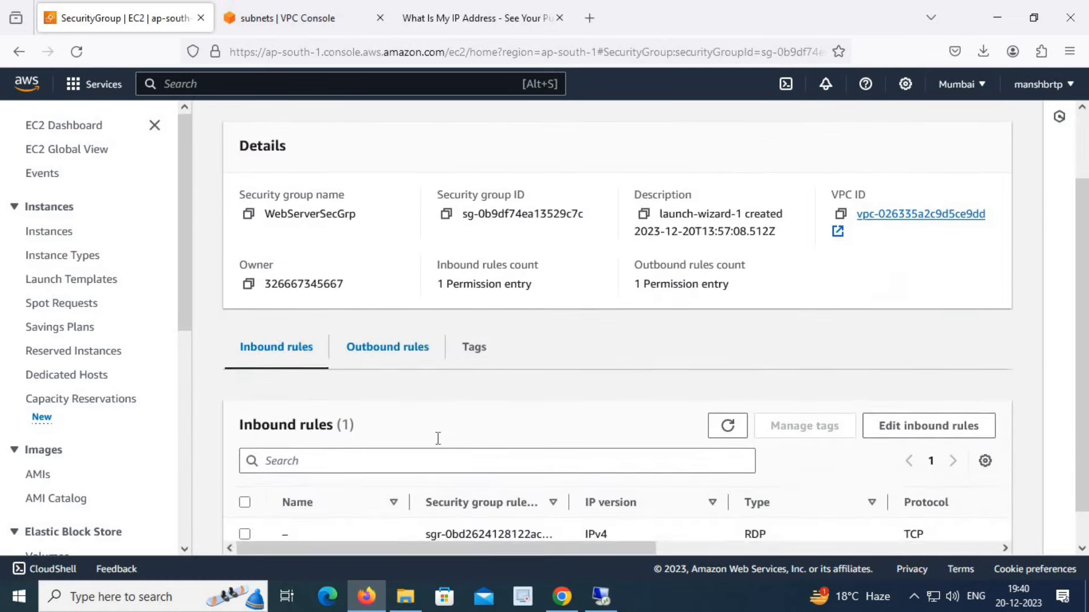
left_click_drag(734, 518, 926, 513)
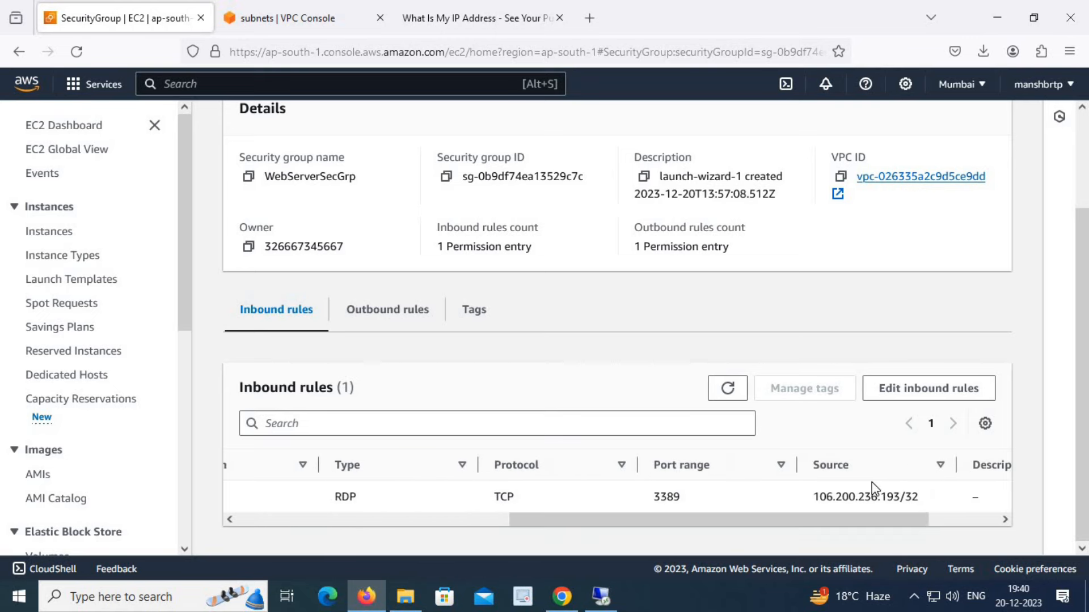
left_click(382, 319)
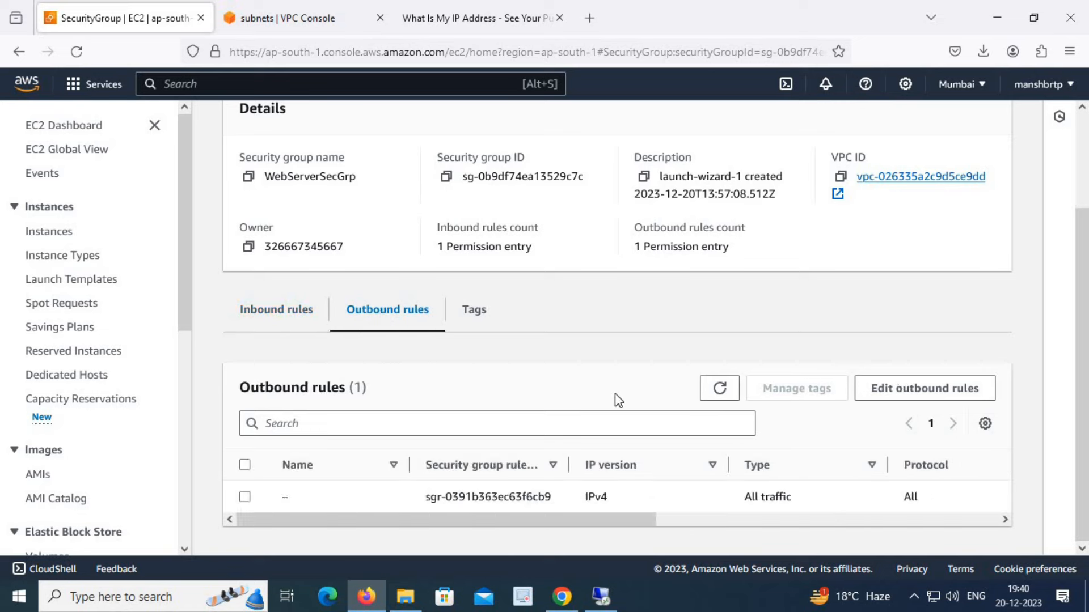
left_click_drag(554, 519, 953, 518)
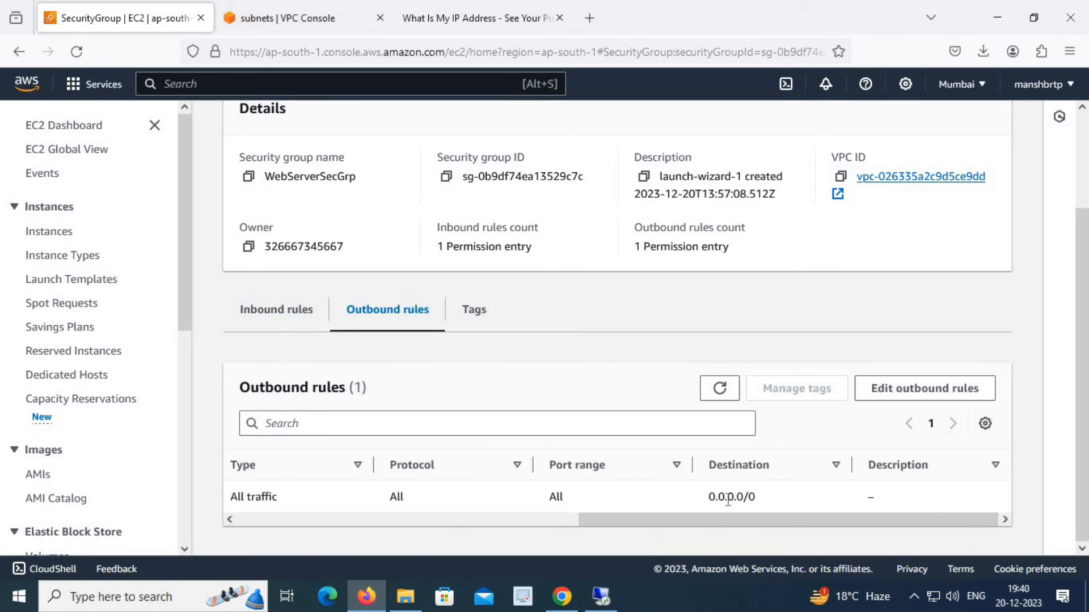
Step: Switch back to the remote desktop session and run a continuous ping to 8.8.8.8 with ping 8.8.8.8 -t
left_click(601, 596)
left_click(448, 269)
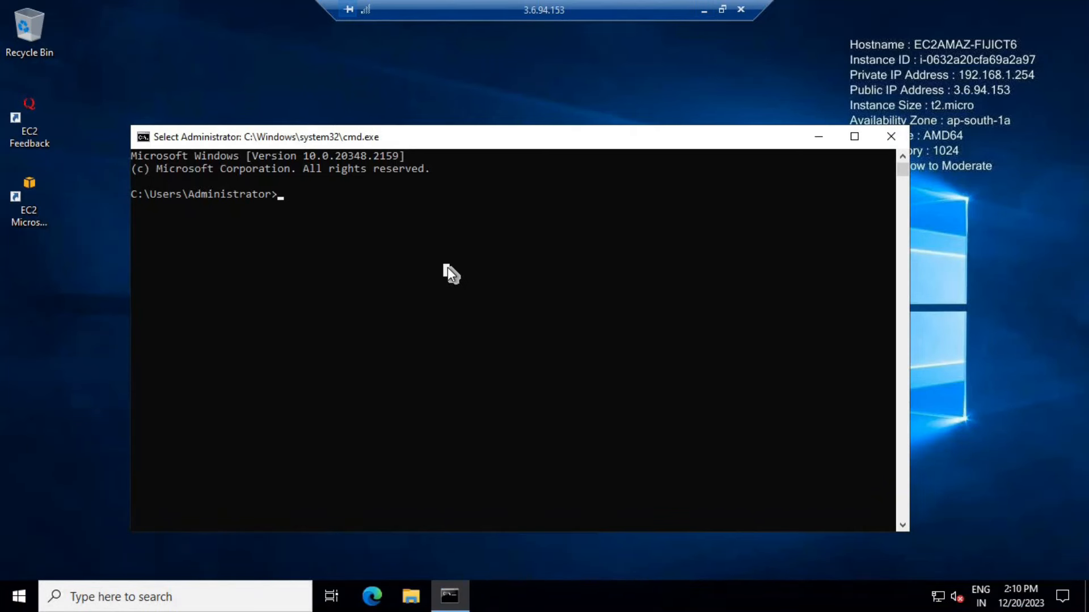
type("ping 8")
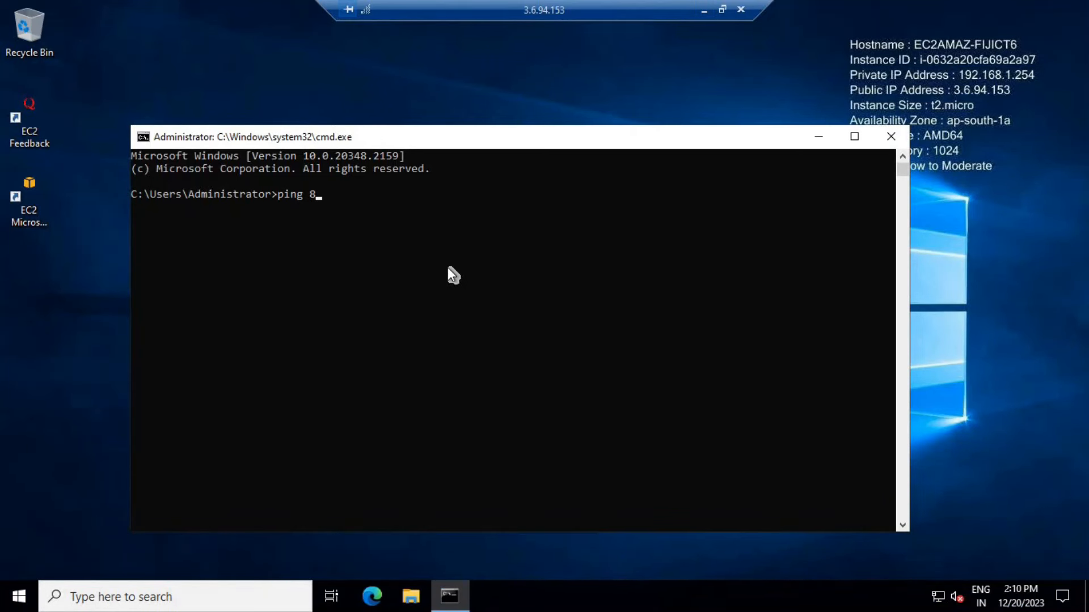
type(".8.8.8 -t")
key("Return")
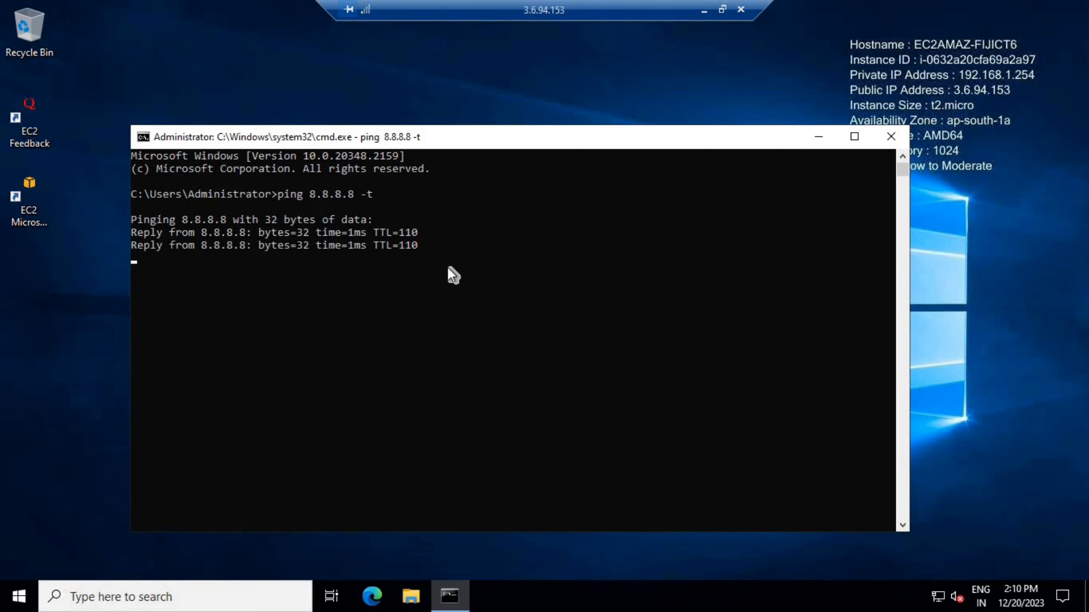